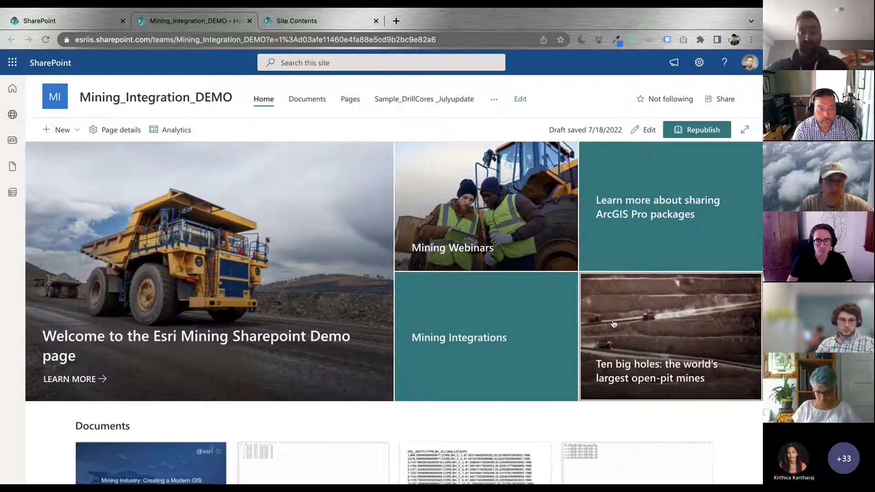
Look through both pages of the Documents carousel on the home page and go down to the embedded map.
{"action": "scroll", "coordinate": [483, 229], "scroll_direction": "down", "scroll_amount": 5}
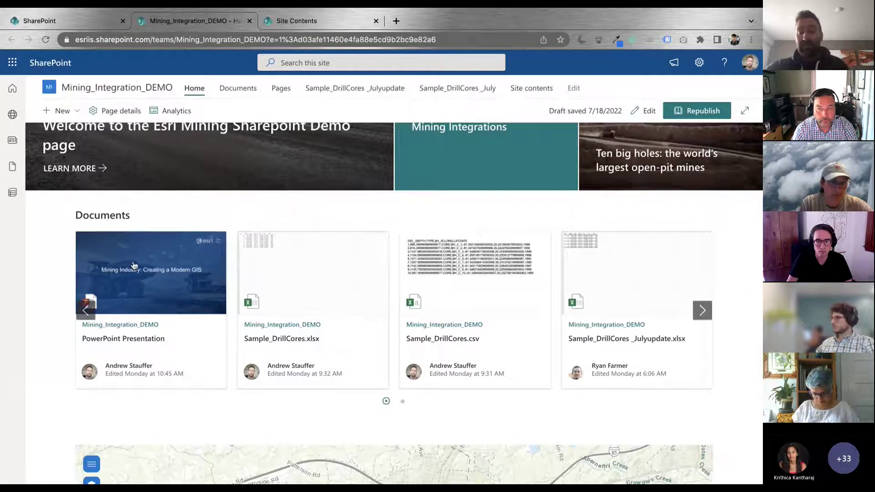
{"action": "left_click", "coordinate": [702, 310]}
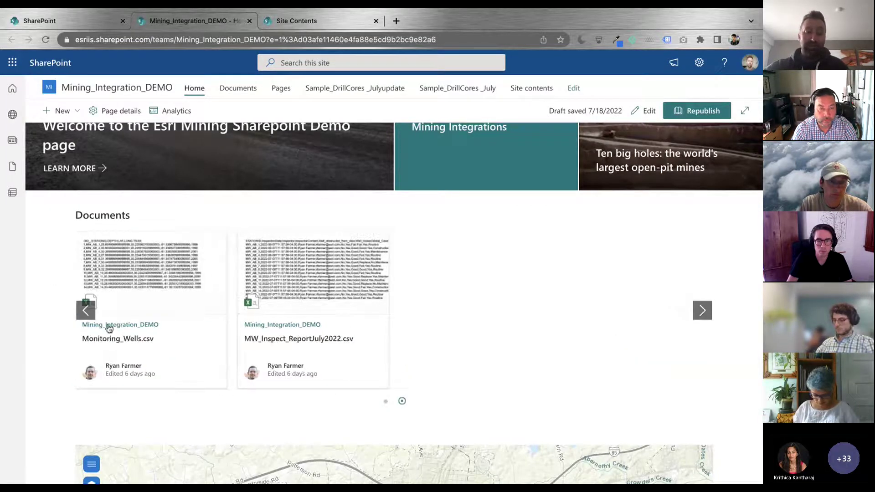
{"action": "left_click", "coordinate": [84, 311]}
{"action": "scroll", "coordinate": [50, 348], "scroll_direction": "down", "scroll_amount": 6}
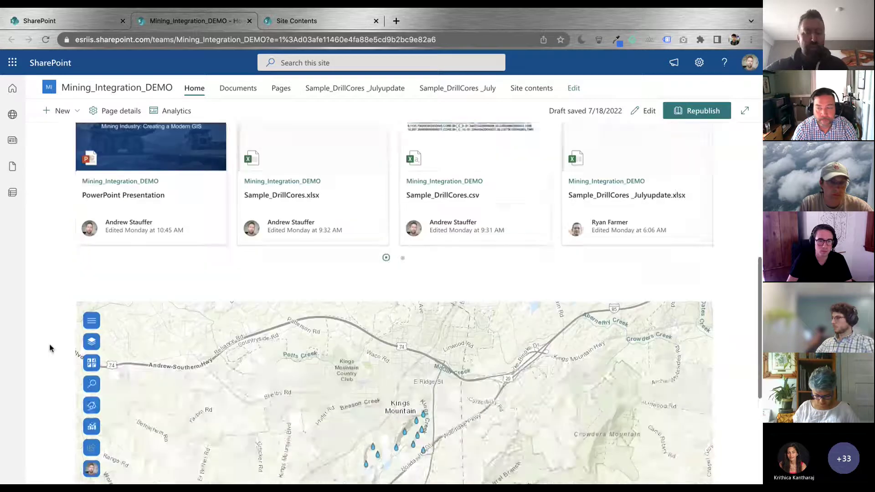
{"action": "scroll", "coordinate": [50, 348], "scroll_direction": "down", "scroll_amount": 1}
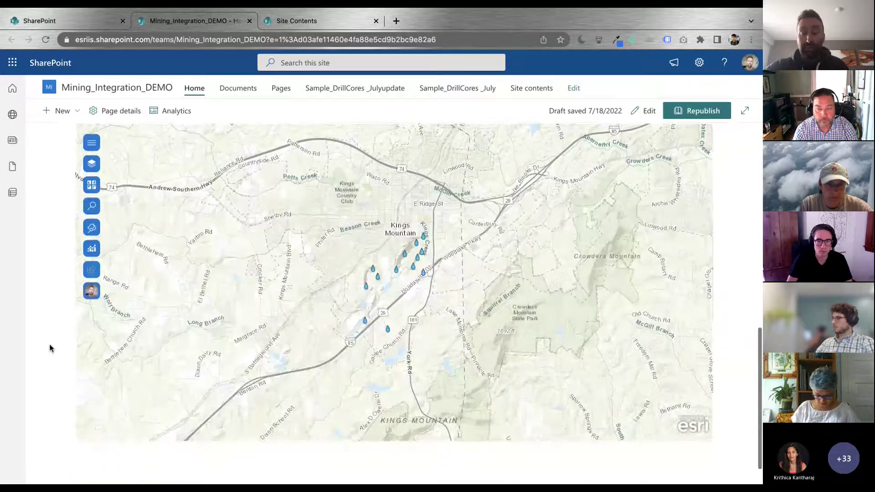
Review the map's layer list and the attributes configured for geotagging on the Li_Monitoring_Wells layer.
{"action": "left_click", "coordinate": [92, 163]}
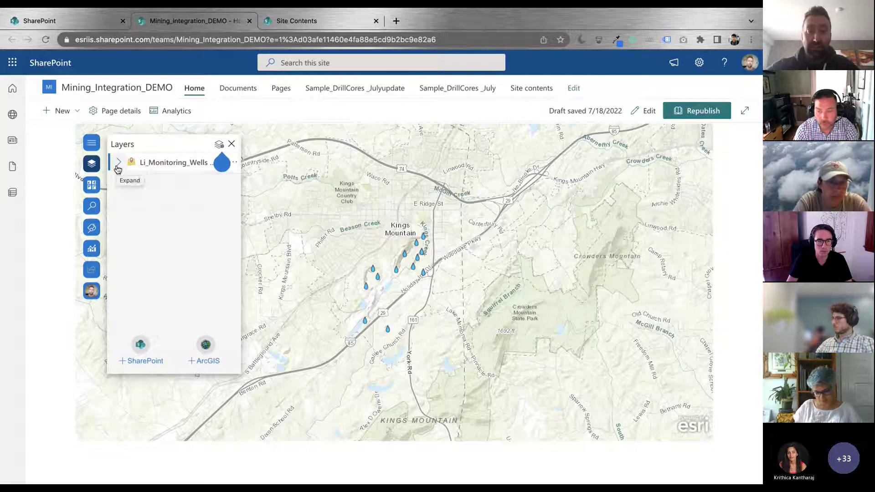
{"action": "left_click", "coordinate": [93, 232]}
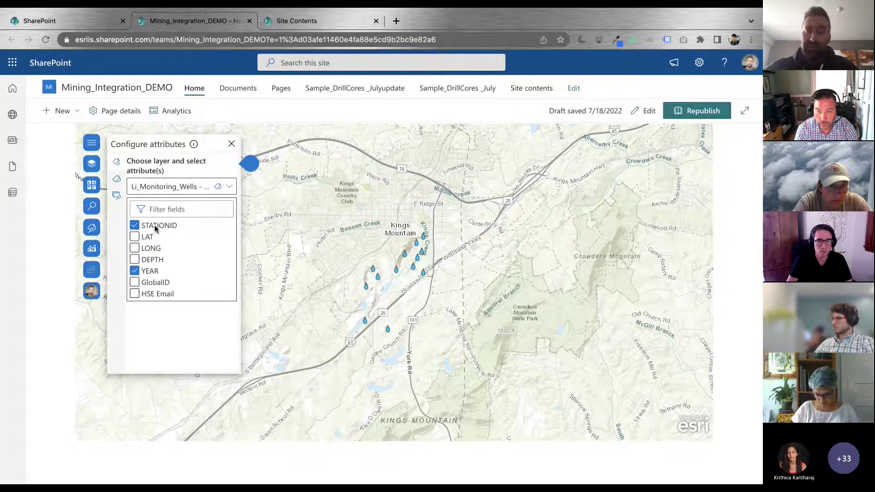
{"action": "mouse_move", "coordinate": [157, 276]}
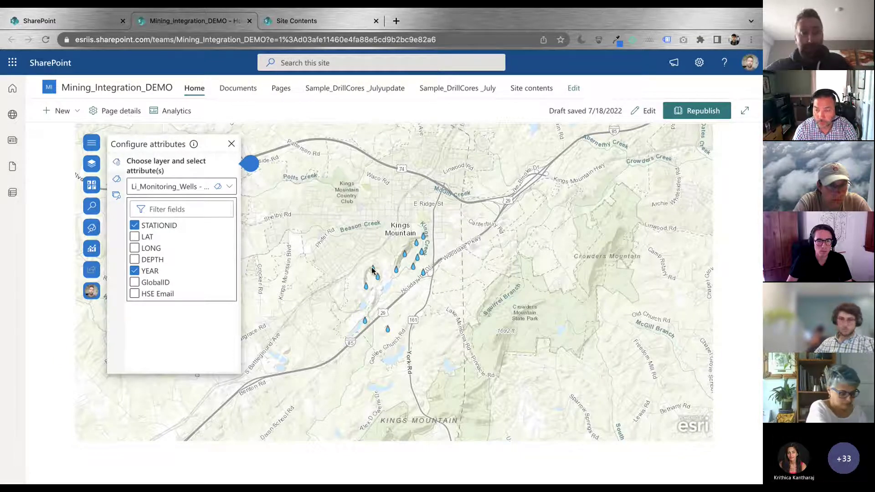
Open the Documents library for geotagging and view the geotags attached to the MW_Inspect_Report file.
{"action": "left_click", "coordinate": [93, 226]}
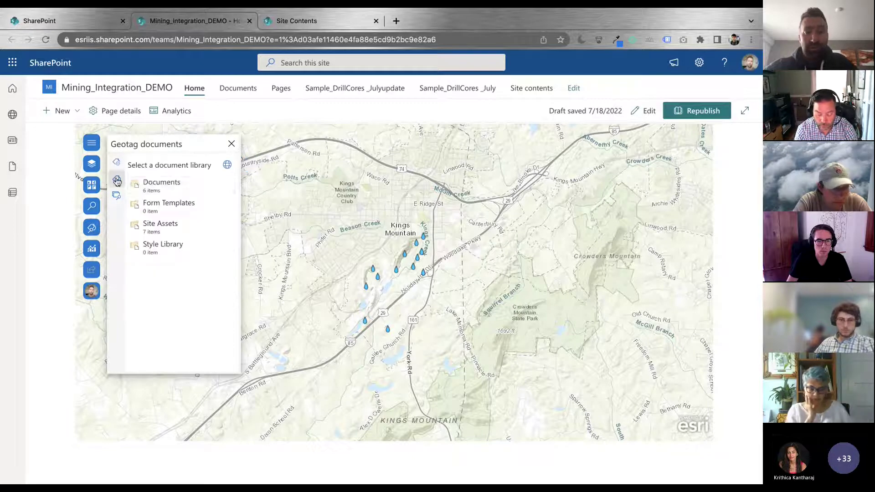
{"action": "left_click", "coordinate": [168, 185]}
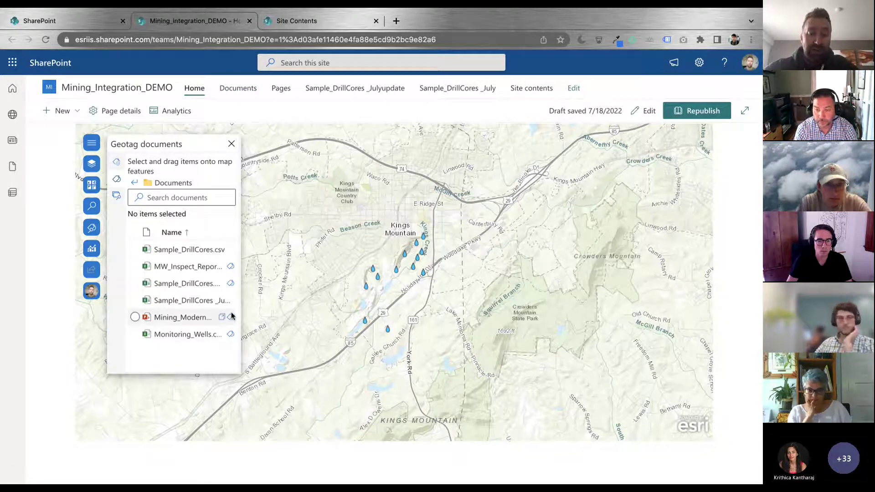
{"action": "left_click", "coordinate": [230, 266]}
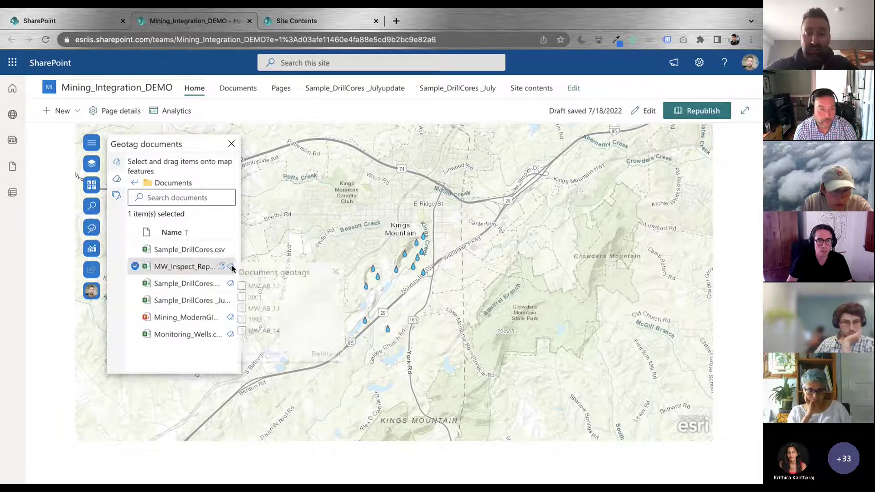
{"action": "scroll", "coordinate": [278, 317], "scroll_direction": "down", "scroll_amount": 1}
{"action": "scroll", "coordinate": [278, 317], "scroll_direction": "up", "scroll_amount": 1}
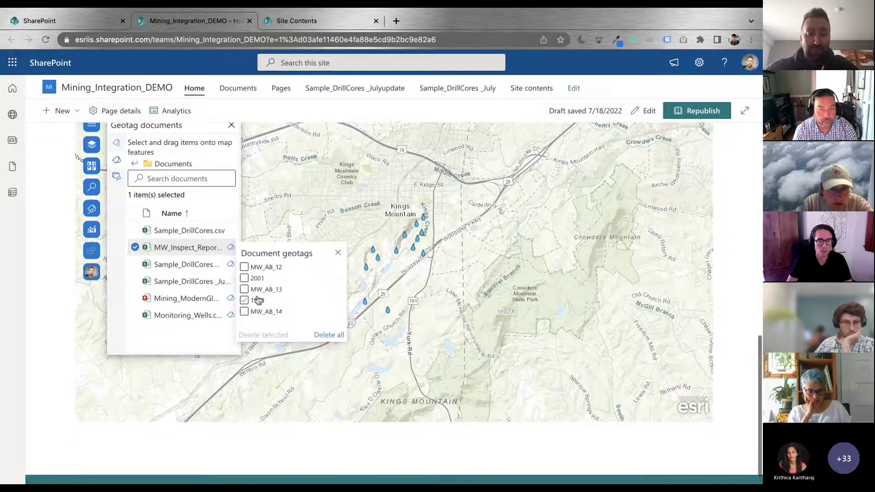
{"action": "left_click", "coordinate": [244, 269]}
{"action": "left_click", "coordinate": [244, 278]}
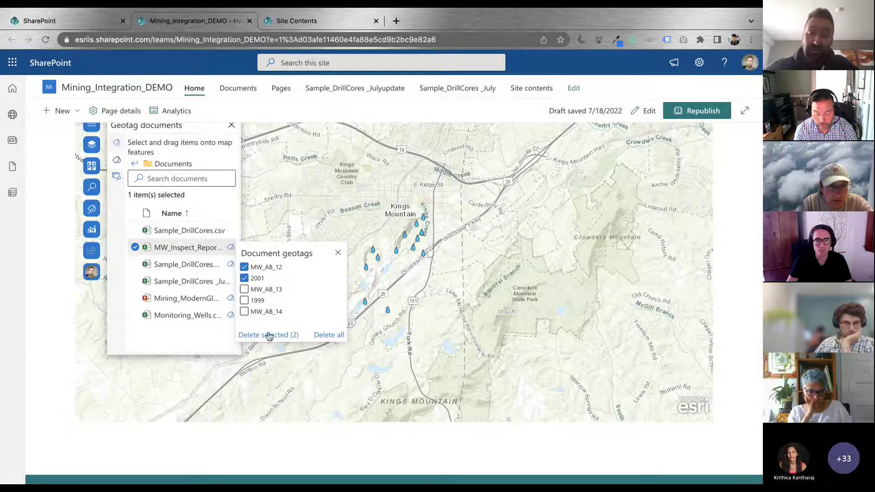
{"action": "left_click", "coordinate": [244, 267]}
{"action": "left_click", "coordinate": [244, 278]}
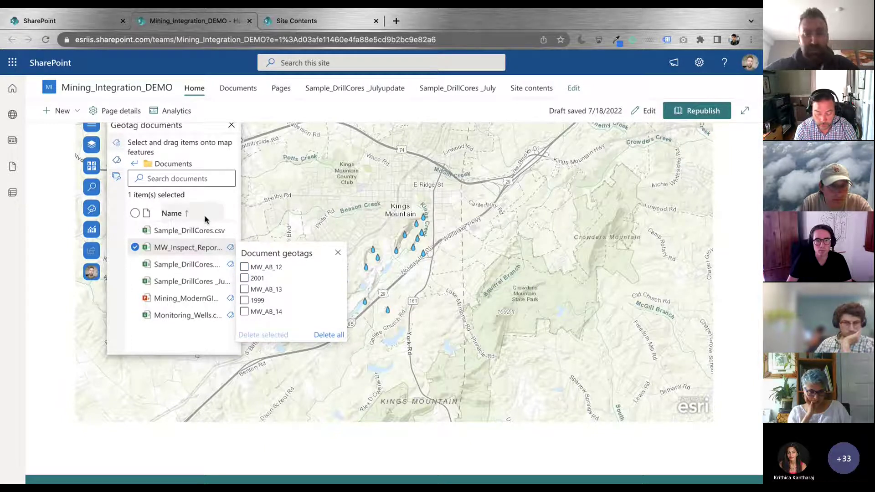
{"action": "left_click", "coordinate": [339, 254]}
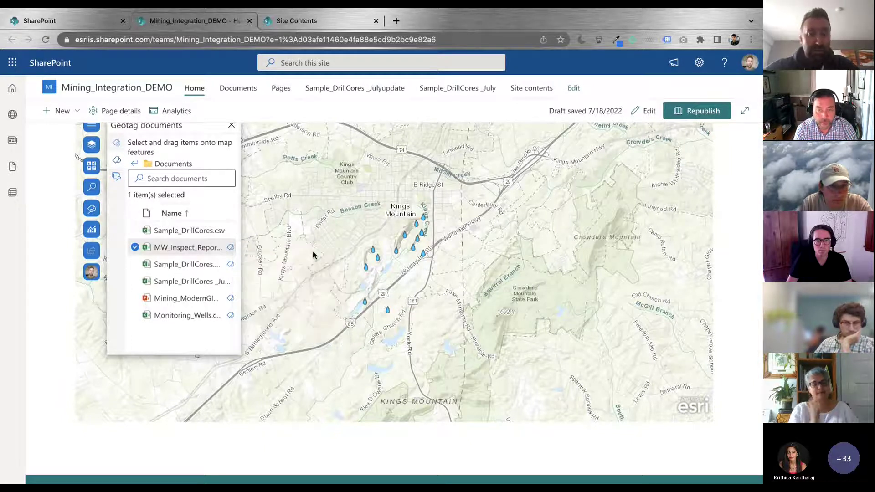
Geotag Sample_DrillCores.csv with the attributes of a monitoring well in the southern part of the map.
{"action": "left_click", "coordinate": [176, 234]}
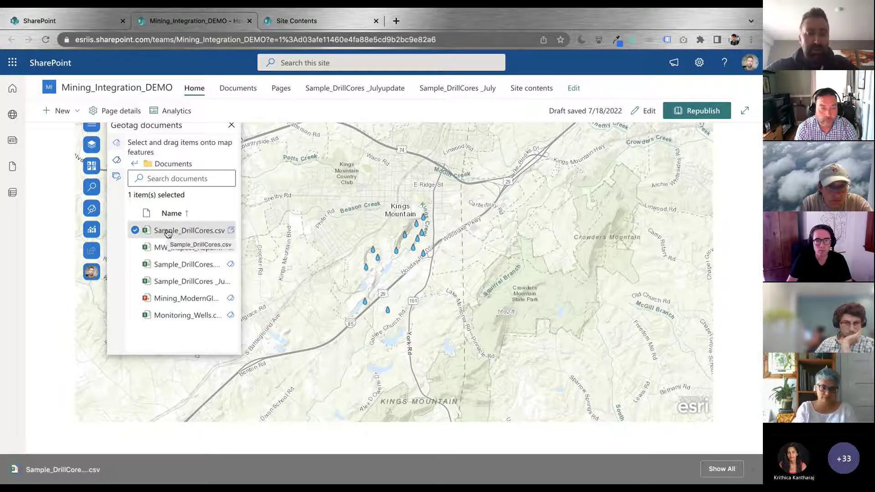
{"action": "left_click_drag", "start_coordinate": [168, 233], "coordinate": [388, 314]}
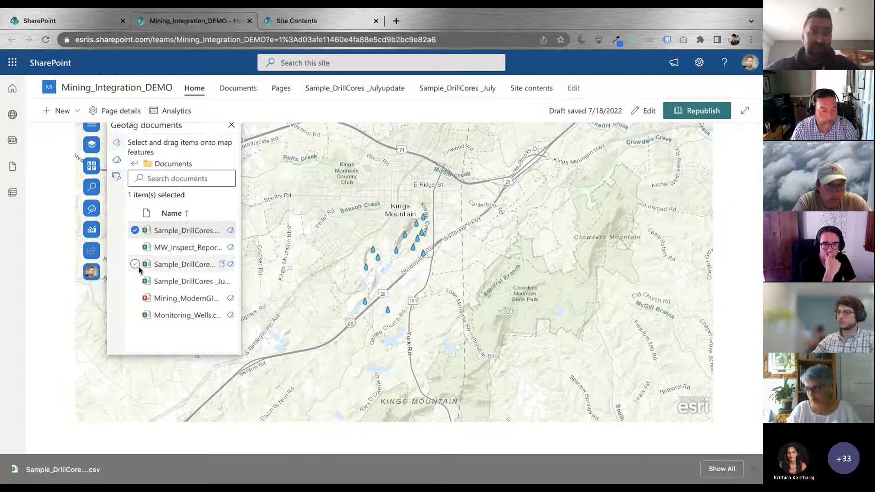
Geosearch the documents linked to monitoring well MW_AB_14 and view the details of Monitoring_Wells and MW_Inspect_ReportJuly2022.
{"action": "left_click", "coordinate": [116, 177]}
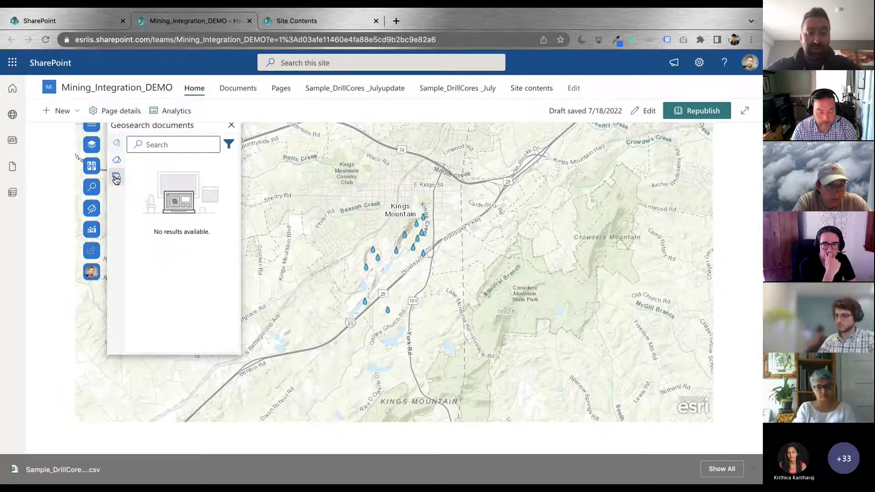
{"action": "scroll", "coordinate": [121, 251], "scroll_direction": "up", "scroll_amount": 2}
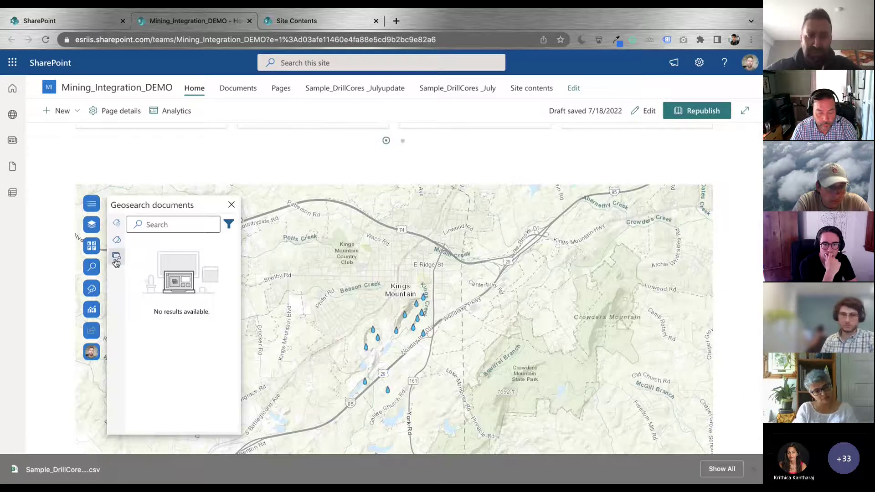
{"action": "scroll", "coordinate": [332, 354], "scroll_direction": "down", "scroll_amount": 1}
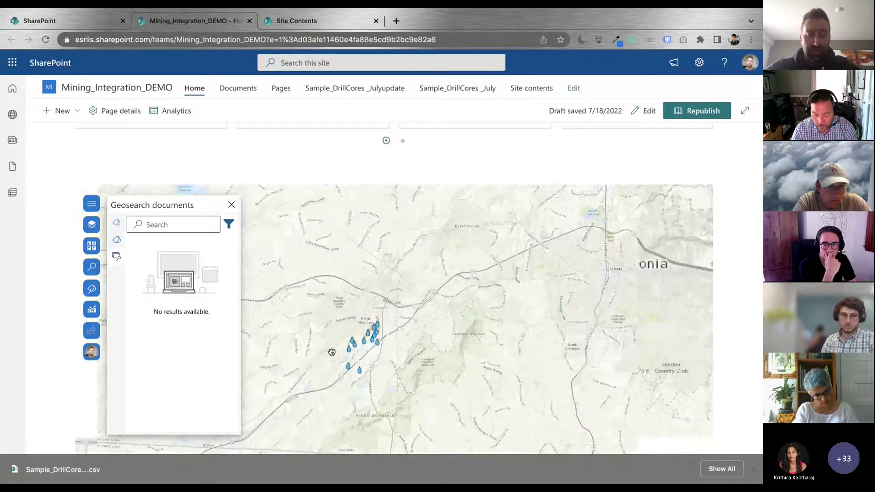
{"action": "scroll", "coordinate": [331, 354], "scroll_direction": "up", "scroll_amount": 1}
{"action": "left_click", "coordinate": [377, 340]}
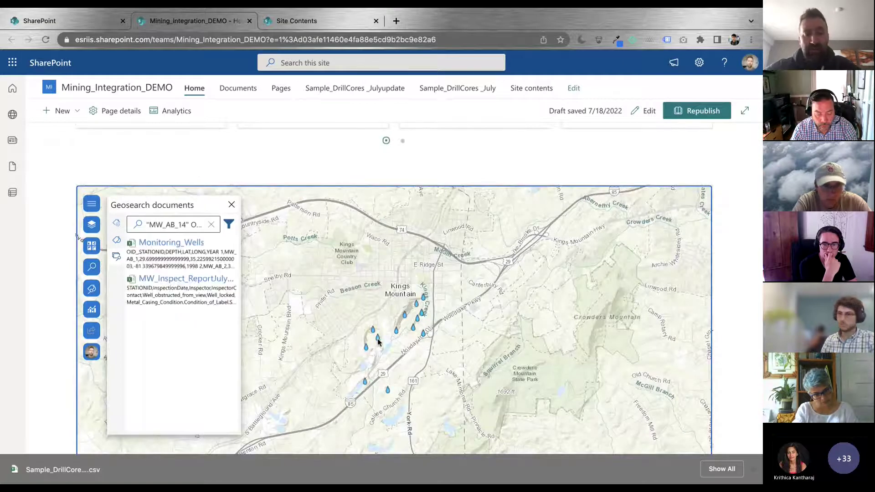
{"action": "left_click", "coordinate": [186, 249]}
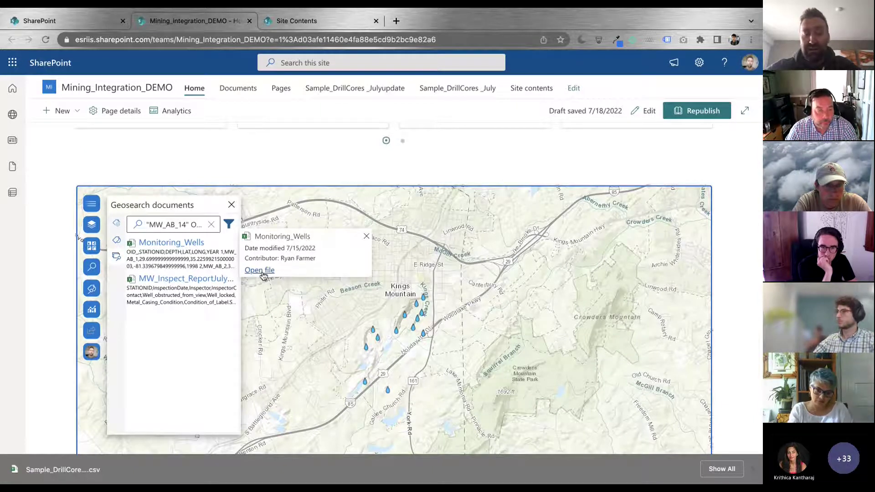
{"action": "left_click", "coordinate": [224, 297]}
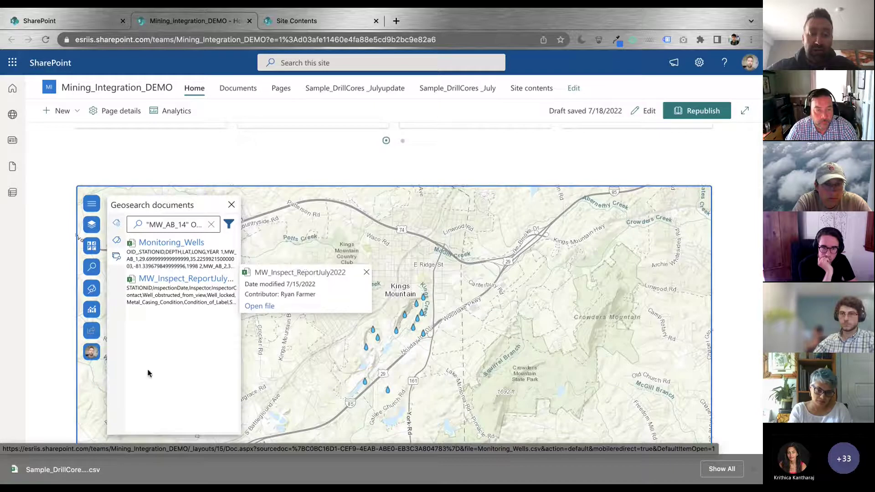
Geosearch the documents linked to monitoring wells MW_AB_9, MW_AB_8 and MW_AB_6 on the map.
{"action": "left_click", "coordinate": [397, 333]}
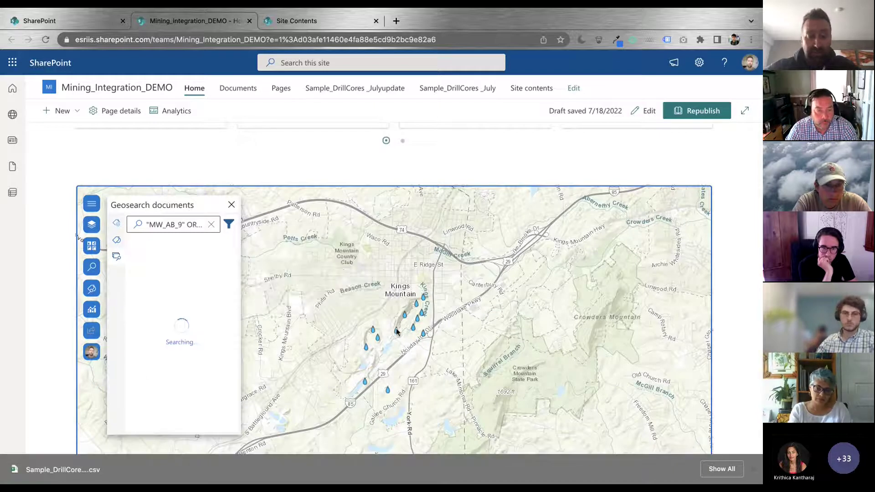
{"action": "left_click", "coordinate": [364, 382]}
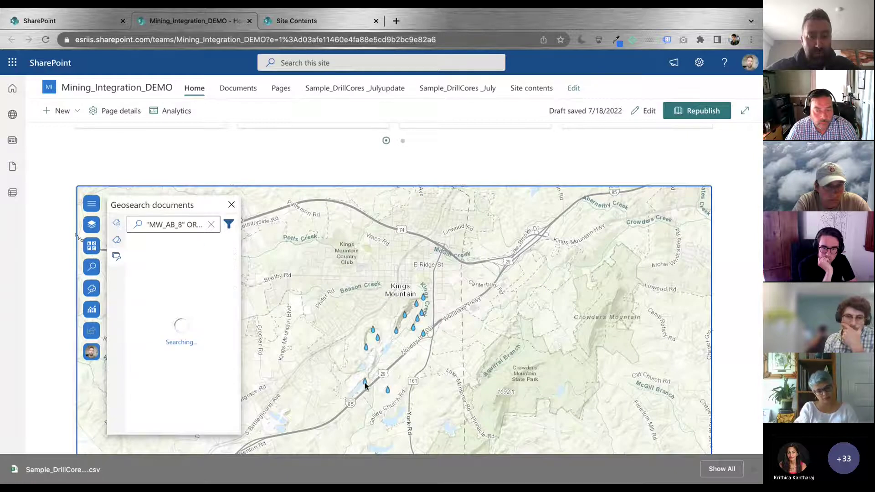
{"action": "mouse_move", "coordinate": [172, 285]}
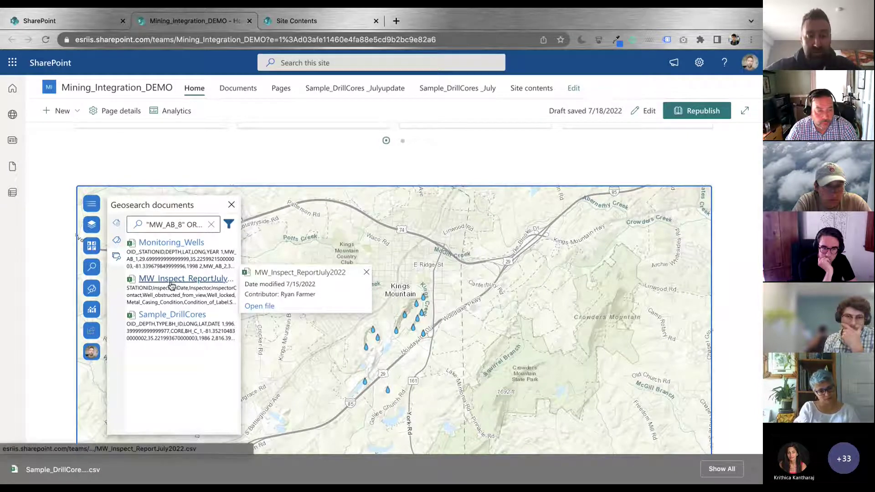
{"action": "left_click", "coordinate": [388, 392]}
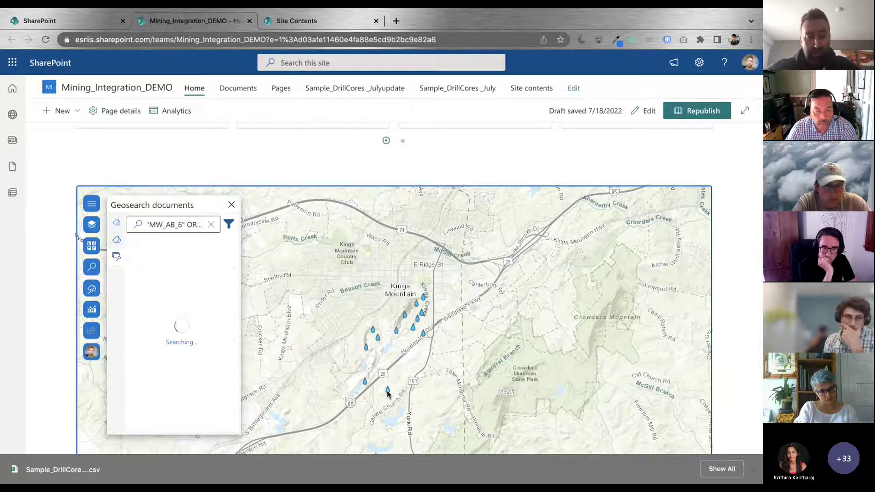
{"action": "mouse_move", "coordinate": [203, 289]}
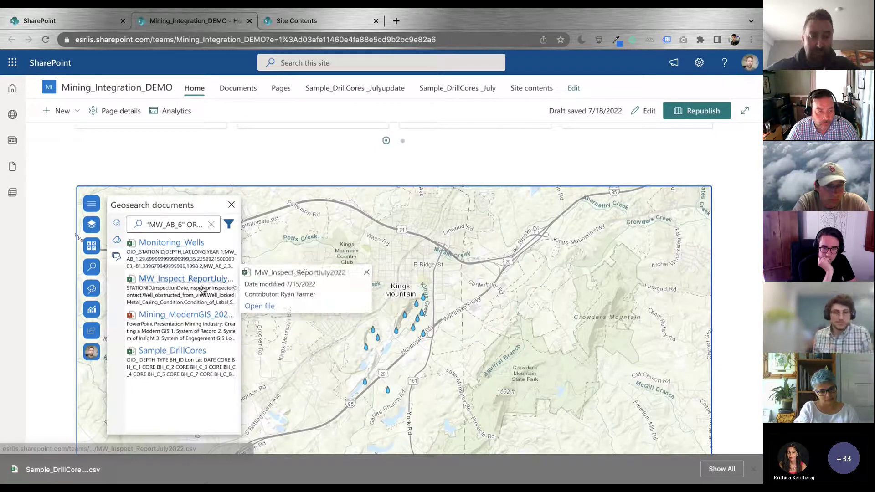
Preview the Mining_ModernGIS_2022July8 presentation up to slide 4, open the file in its own tab and return to the site page.
{"action": "mouse_move", "coordinate": [200, 321]}
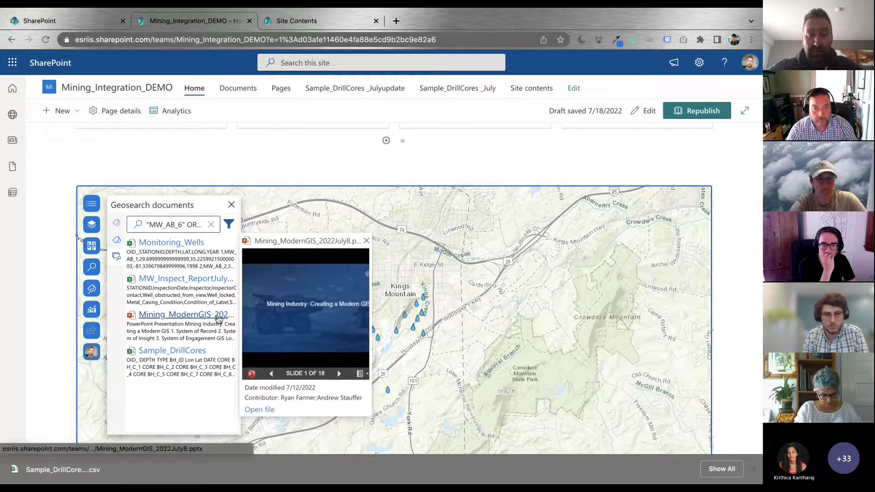
{"action": "left_click", "coordinate": [339, 374]}
{"action": "left_click", "coordinate": [339, 374]}
{"action": "left_click", "coordinate": [339, 373]}
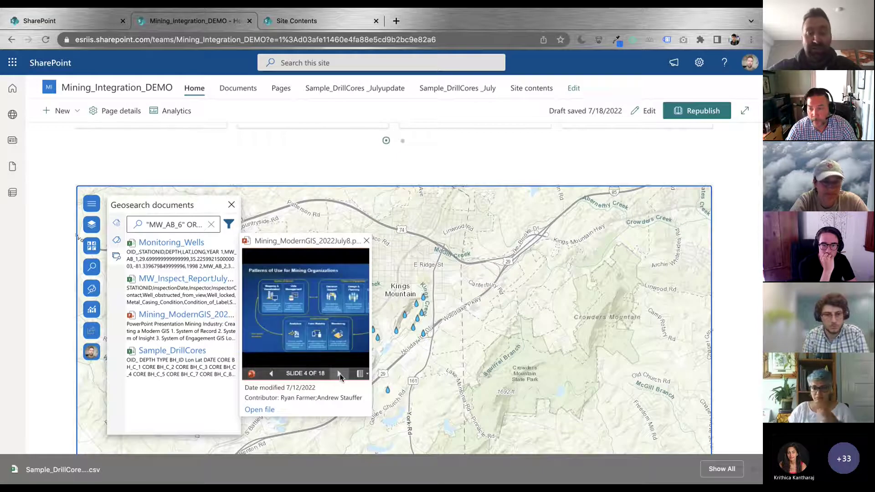
{"action": "left_click", "coordinate": [263, 410]}
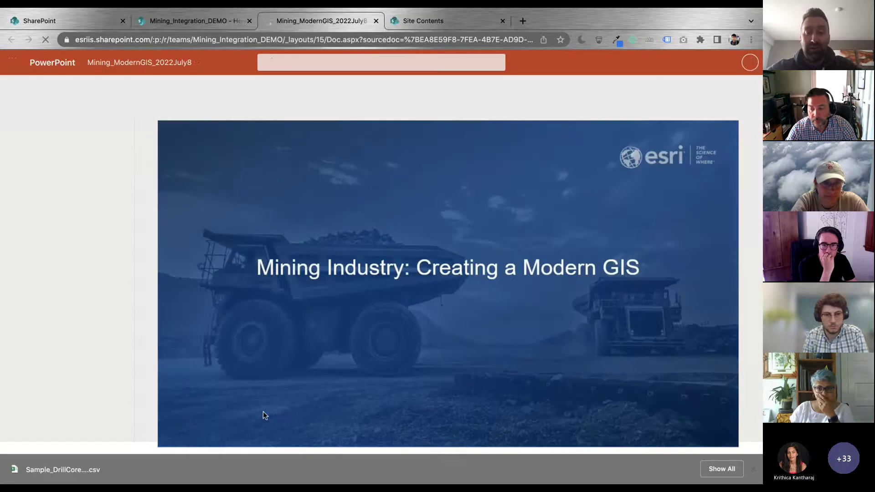
{"action": "left_click", "coordinate": [210, 26]}
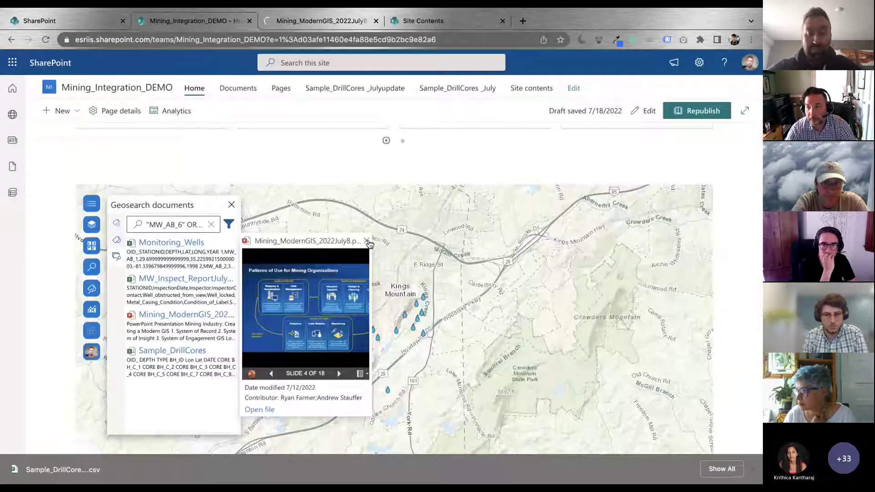
Close the geosearch results on the map and put the Mining_Integration_DEMO home page into edit mode.
{"action": "left_click", "coordinate": [231, 205]}
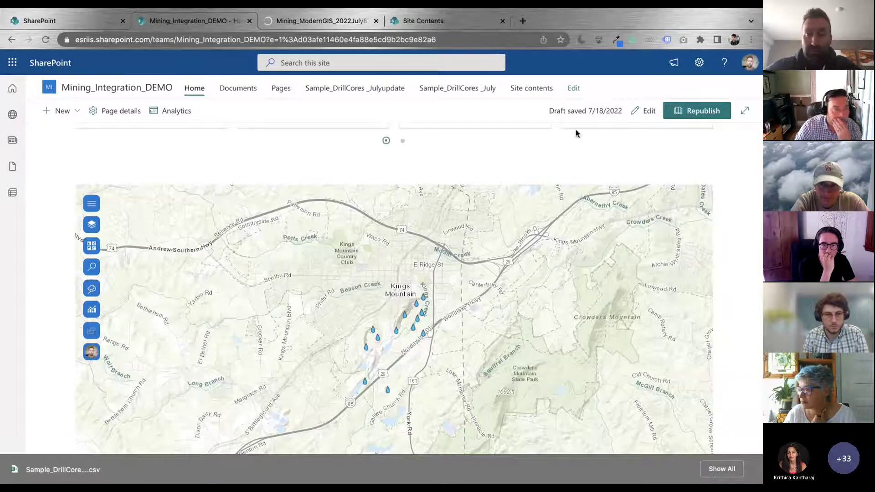
{"action": "left_click", "coordinate": [643, 114]}
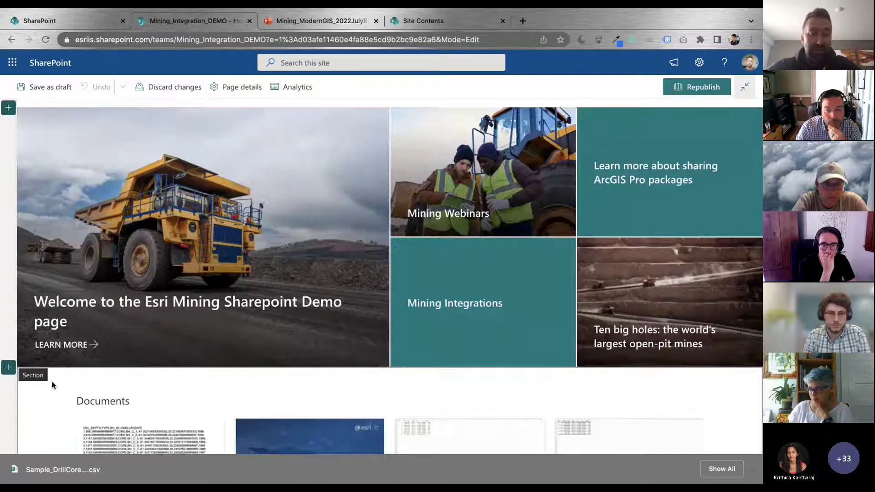
{"action": "scroll", "coordinate": [51, 381], "scroll_direction": "down", "scroll_amount": 5}
{"action": "scroll", "coordinate": [51, 381], "scroll_direction": "down", "scroll_amount": 3}
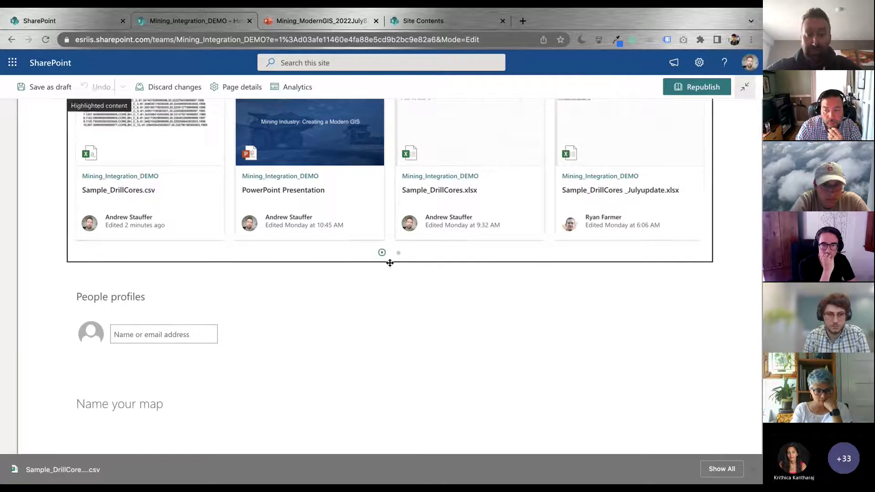
{"action": "scroll", "coordinate": [365, 328], "scroll_direction": "down", "scroll_amount": 2}
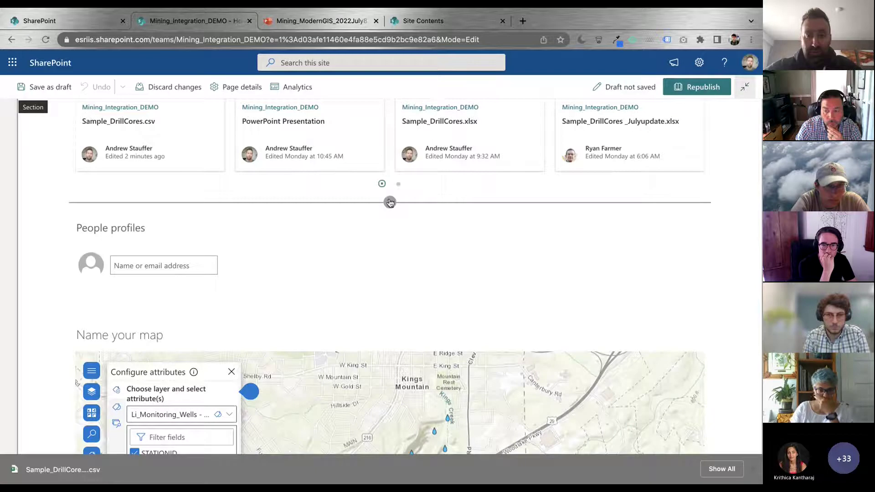
Examine the web parts that can be added between the Documents section and People profiles, closing the list without adding one.
{"action": "left_click", "coordinate": [390, 202]}
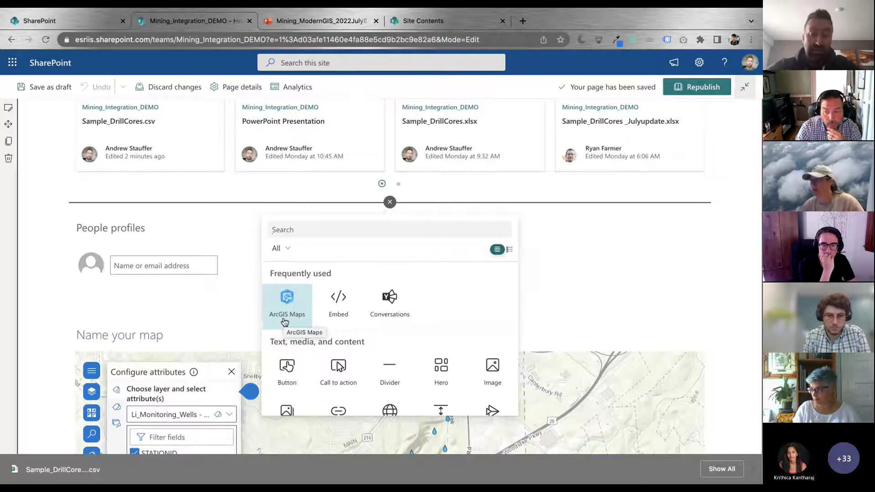
{"action": "scroll", "coordinate": [284, 322], "scroll_direction": "down", "scroll_amount": 5}
{"action": "scroll", "coordinate": [283, 320], "scroll_direction": "up", "scroll_amount": 4}
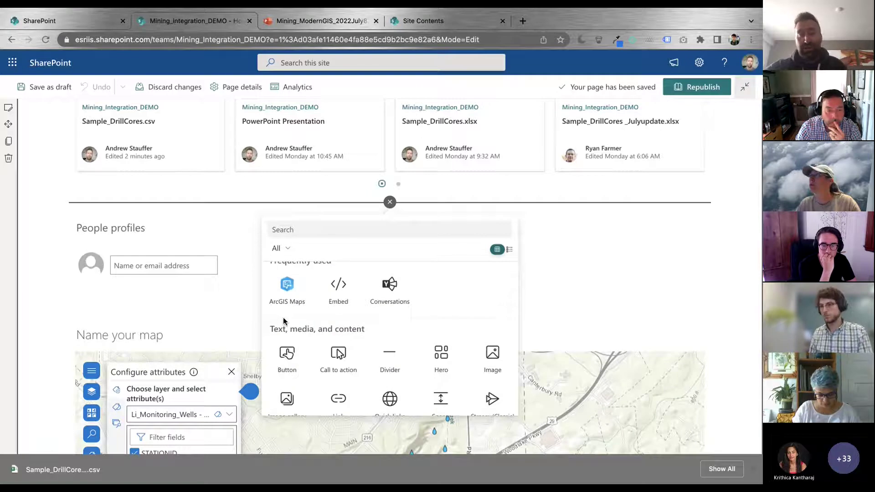
{"action": "scroll", "coordinate": [283, 321], "scroll_direction": "down", "scroll_amount": 1}
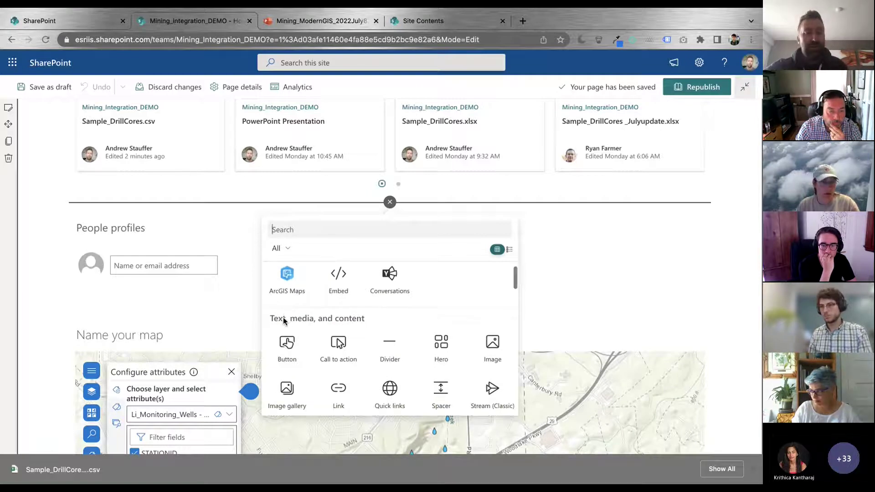
{"action": "scroll", "coordinate": [283, 320], "scroll_direction": "down", "scroll_amount": 2}
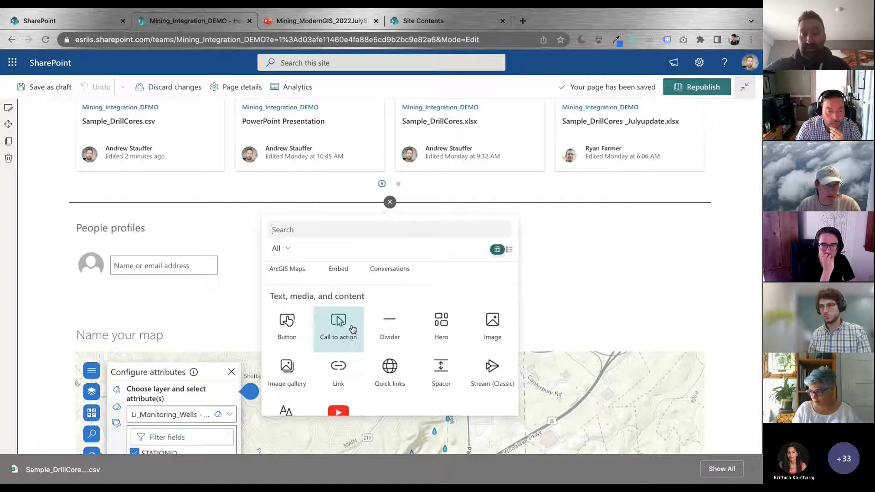
{"action": "scroll", "coordinate": [441, 332], "scroll_direction": "down", "scroll_amount": 3}
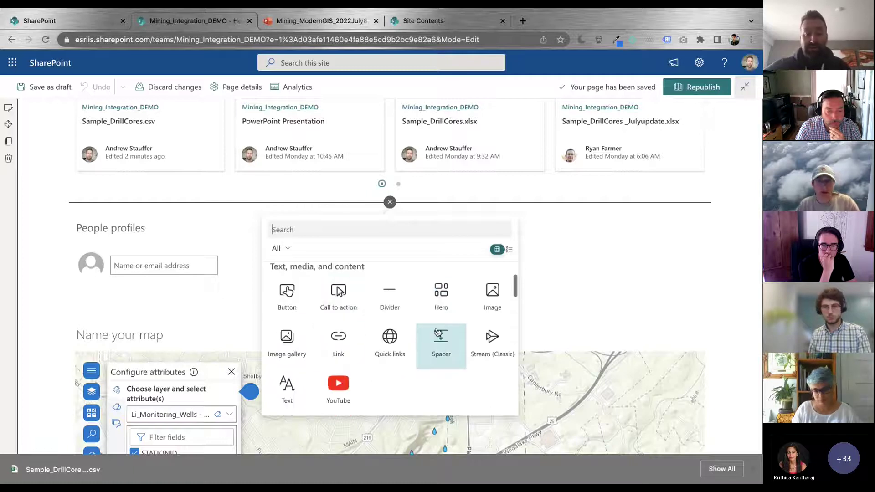
{"action": "scroll", "coordinate": [338, 381], "scroll_direction": "down", "scroll_amount": 3}
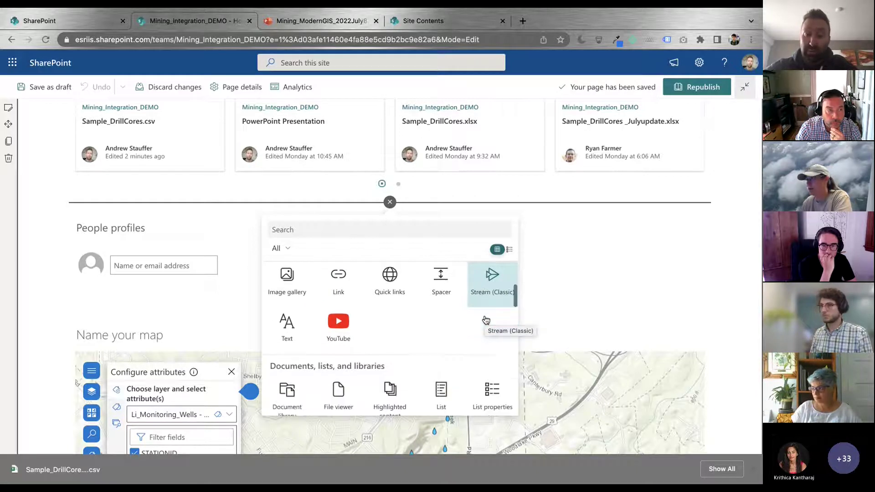
{"action": "scroll", "coordinate": [486, 320], "scroll_direction": "down", "scroll_amount": 5}
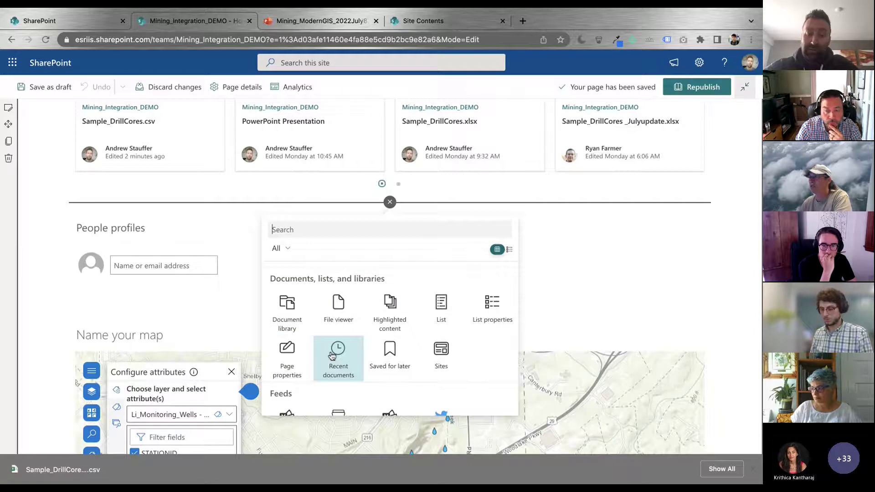
{"action": "scroll", "coordinate": [341, 331], "scroll_direction": "down", "scroll_amount": 4}
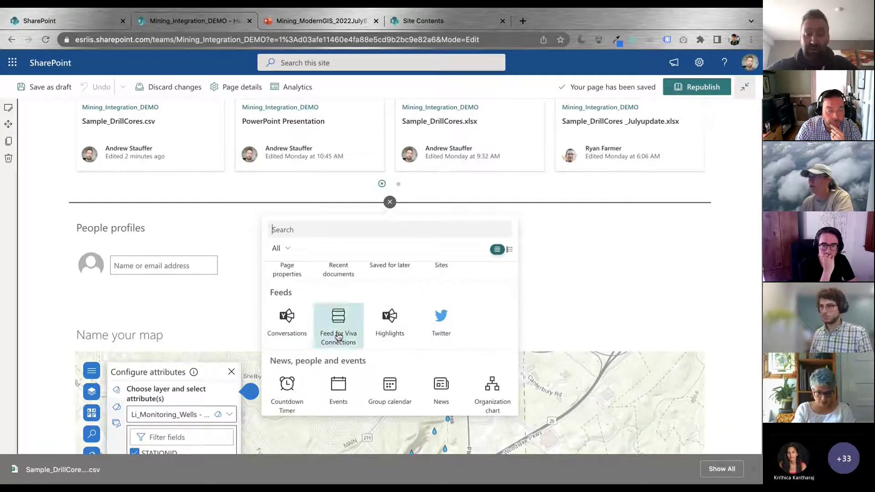
{"action": "scroll", "coordinate": [365, 371], "scroll_direction": "down", "scroll_amount": 6}
{"action": "scroll", "coordinate": [364, 371], "scroll_direction": "down", "scroll_amount": 10}
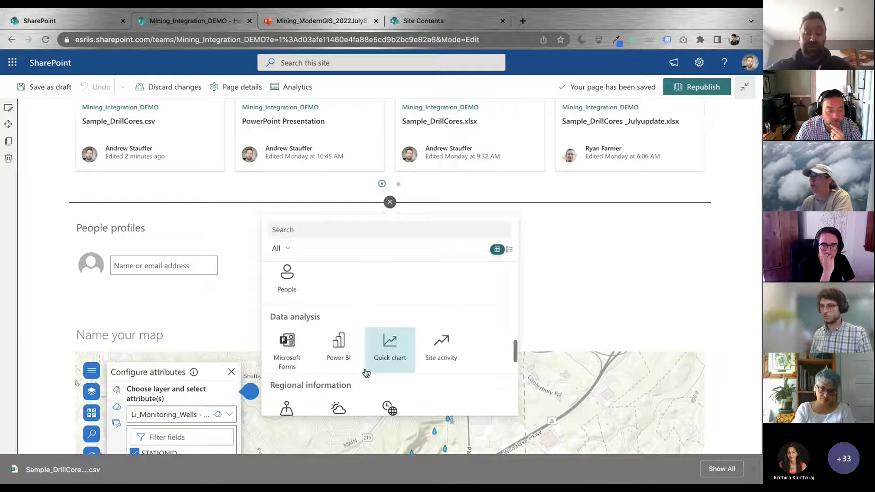
{"action": "scroll", "coordinate": [366, 372], "scroll_direction": "down", "scroll_amount": 1}
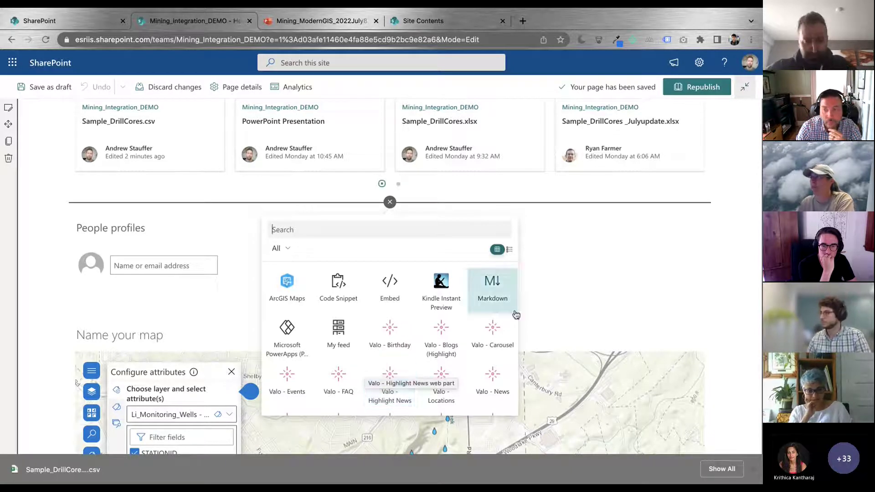
{"action": "scroll", "coordinate": [372, 339], "scroll_direction": "up", "scroll_amount": 2}
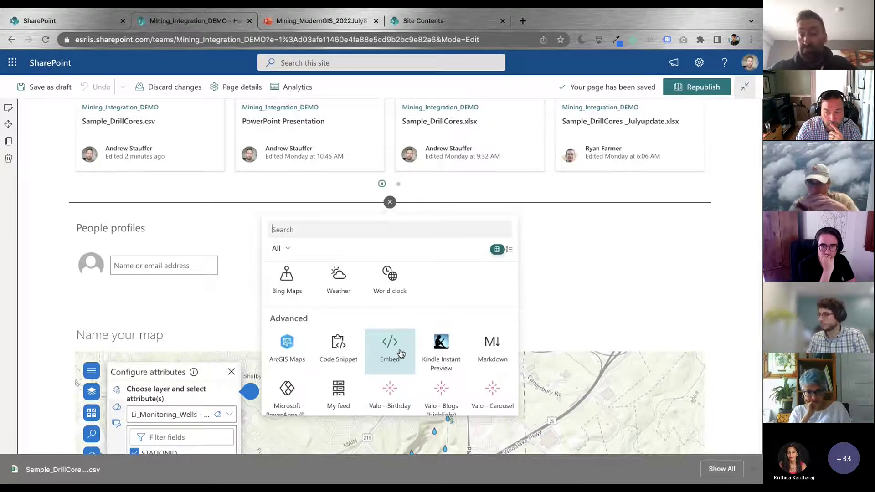
{"action": "left_click", "coordinate": [738, 255]}
Open the properties of the ArcGIS Maps web part and examine its appearance and map control settings.
{"action": "scroll", "coordinate": [738, 256], "scroll_direction": "down", "scroll_amount": 5}
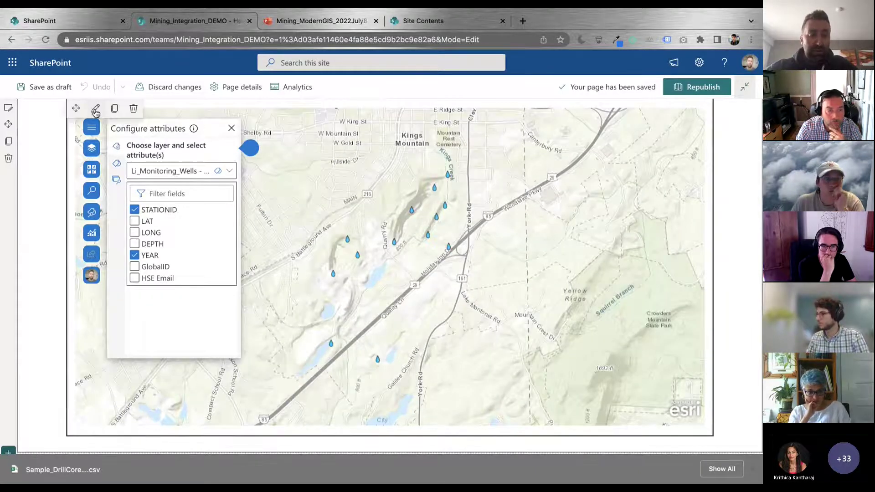
{"action": "left_click", "coordinate": [95, 110]}
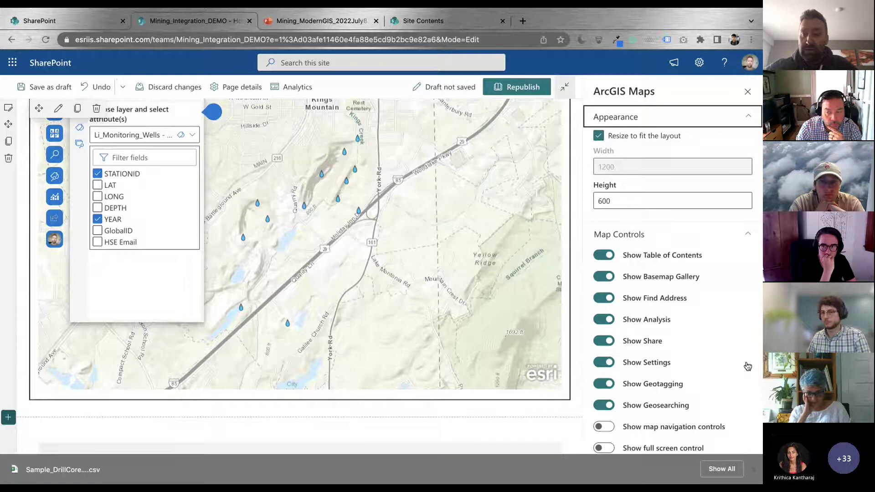
{"action": "scroll", "coordinate": [541, 265], "scroll_direction": "up", "scroll_amount": 1}
{"action": "scroll", "coordinate": [540, 265], "scroll_direction": "down", "scroll_amount": 1}
{"action": "scroll", "coordinate": [541, 265], "scroll_direction": "up", "scroll_amount": 1}
{"action": "scroll", "coordinate": [413, 264], "scroll_direction": "down", "scroll_amount": 2}
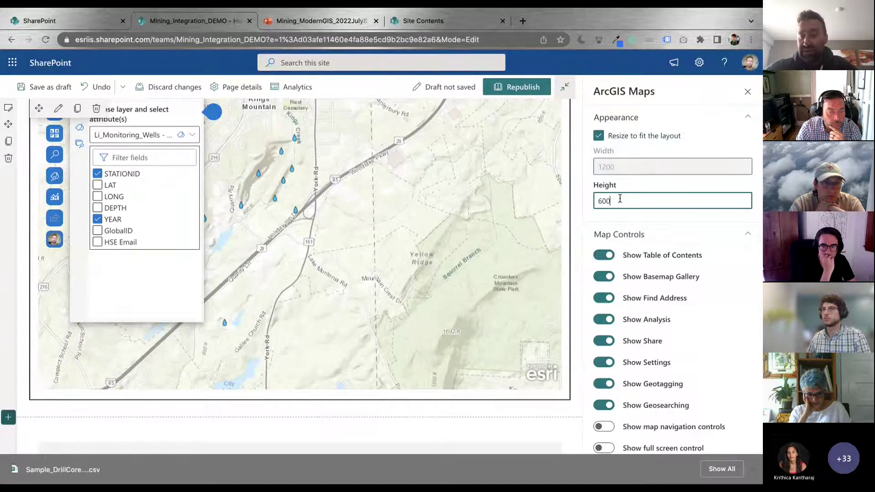
{"action": "scroll", "coordinate": [580, 232], "scroll_direction": "up", "scroll_amount": 1}
{"action": "scroll", "coordinate": [581, 232], "scroll_direction": "up", "scroll_amount": 1}
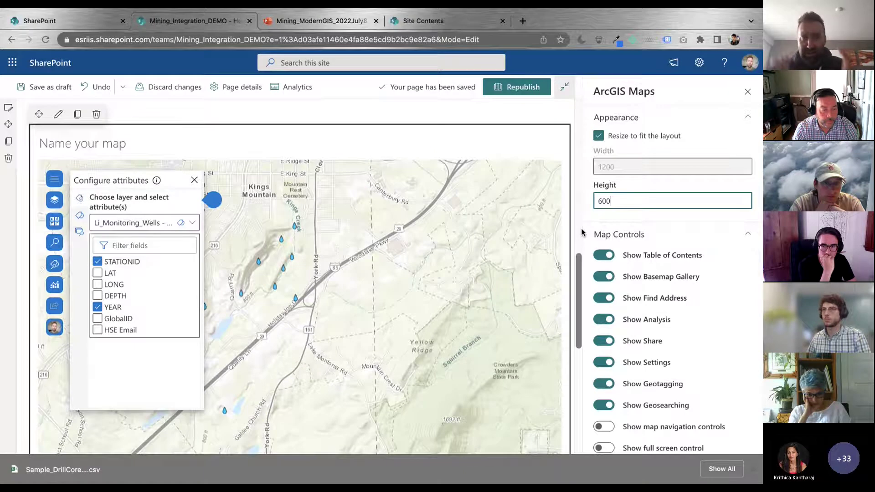
{"action": "scroll", "coordinate": [580, 231], "scroll_direction": "down", "scroll_amount": 1}
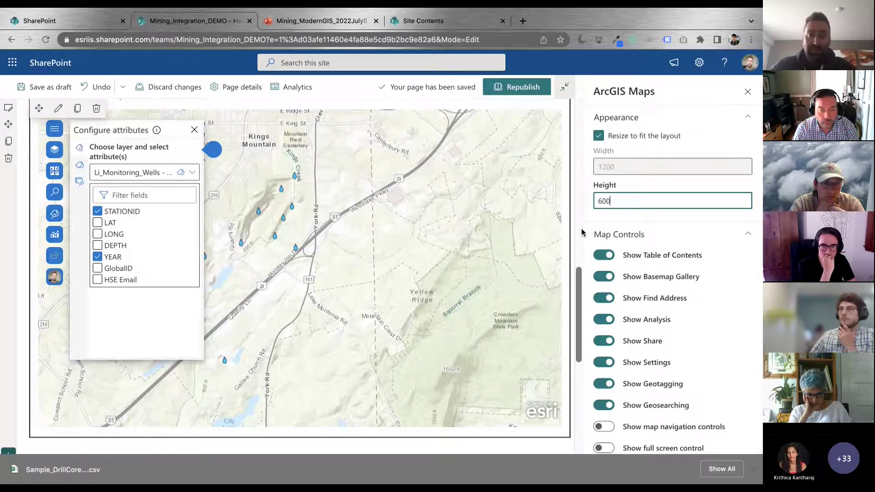
Turn off the map's table of contents, basemap gallery, analysis, share, settings and geotagging controls.
{"action": "left_click", "coordinate": [606, 259]}
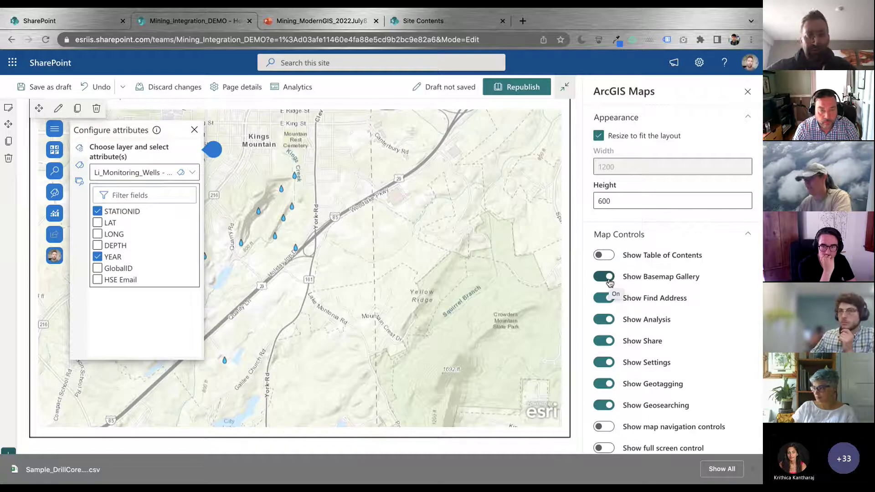
{"action": "left_click", "coordinate": [608, 277]}
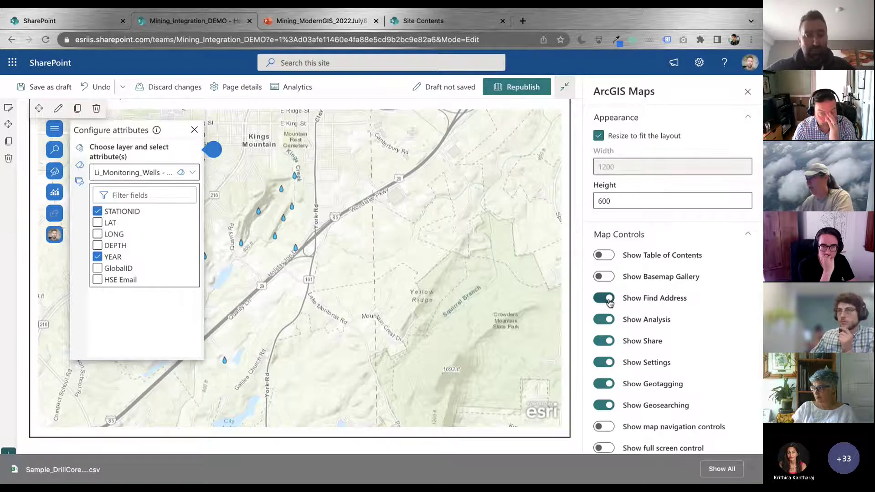
{"action": "left_click", "coordinate": [604, 319]}
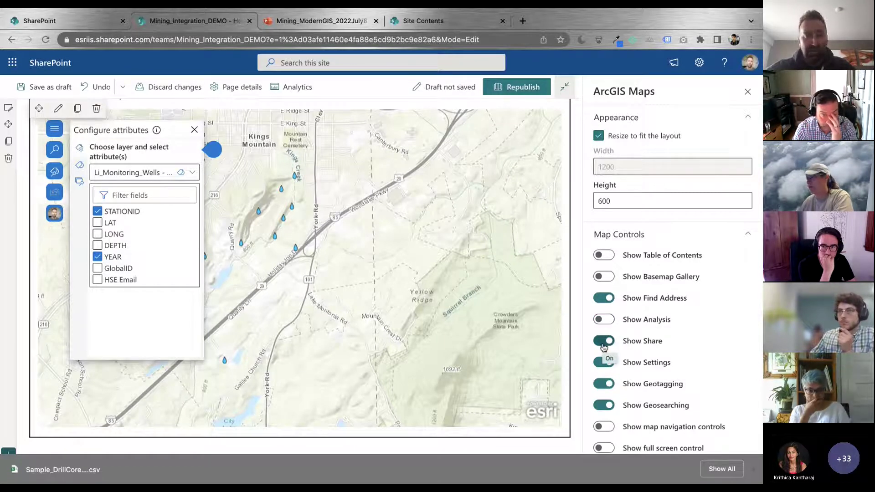
{"action": "left_click", "coordinate": [604, 341]}
{"action": "scroll", "coordinate": [638, 346], "scroll_direction": "down", "scroll_amount": 2}
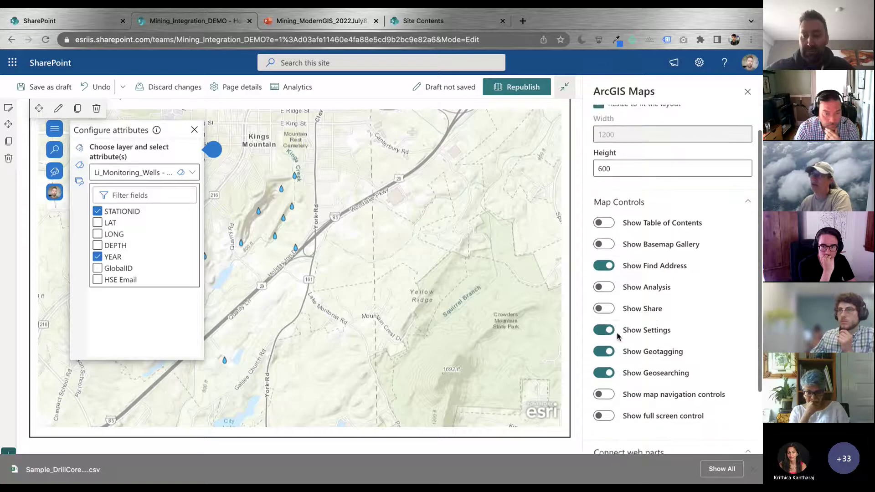
{"action": "left_click", "coordinate": [611, 330]}
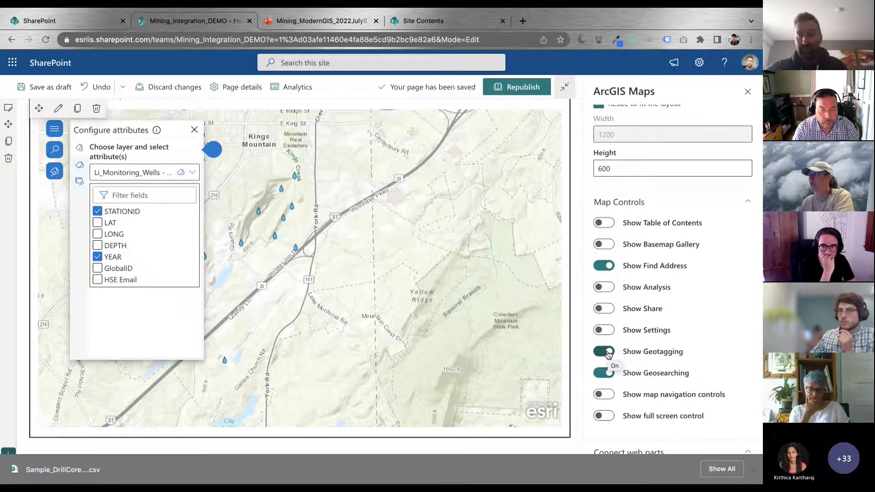
{"action": "left_click", "coordinate": [608, 352]}
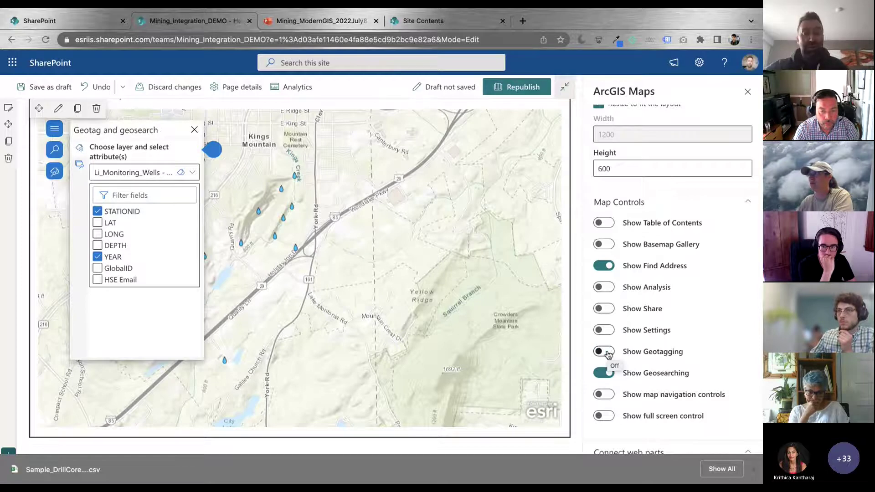
Turn on the map's full screen control and review the remaining web part properties, including the web part connections.
{"action": "scroll", "coordinate": [620, 362], "scroll_direction": "down", "scroll_amount": 1}
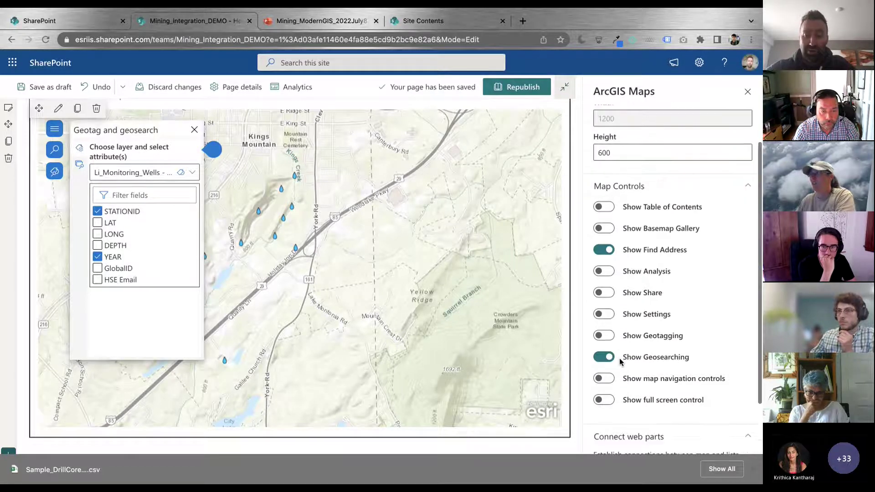
{"action": "scroll", "coordinate": [619, 359], "scroll_direction": "down", "scroll_amount": 2}
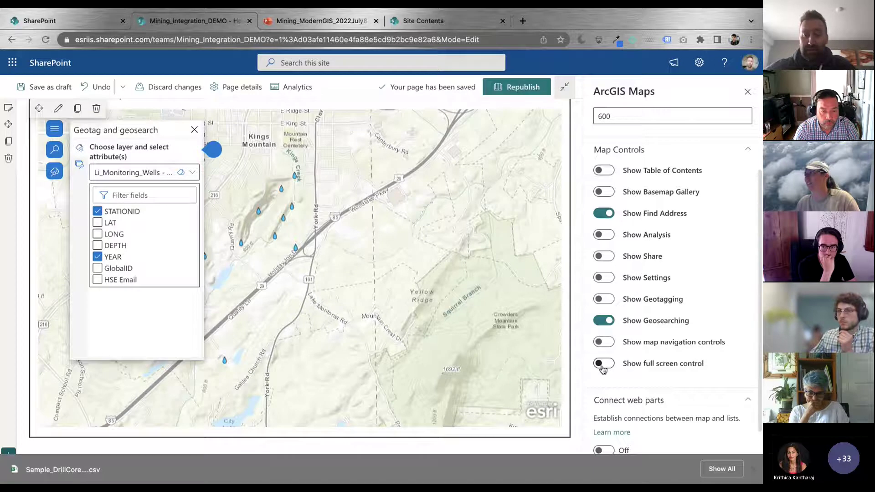
{"action": "left_click", "coordinate": [602, 367]}
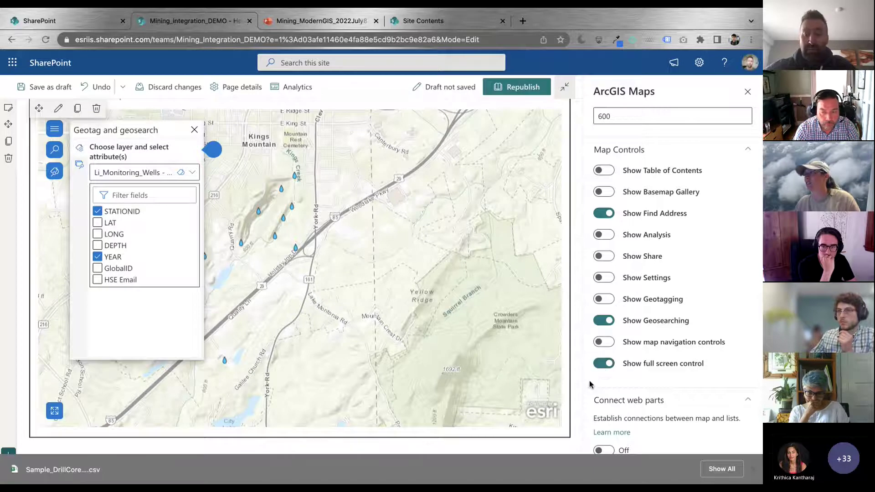
{"action": "scroll", "coordinate": [591, 387], "scroll_direction": "down", "scroll_amount": 2}
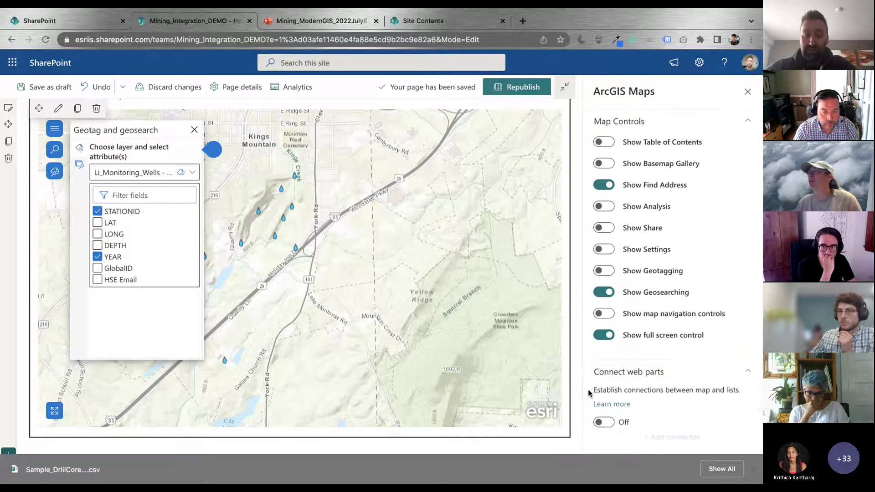
{"action": "scroll", "coordinate": [590, 393], "scroll_direction": "up", "scroll_amount": 4}
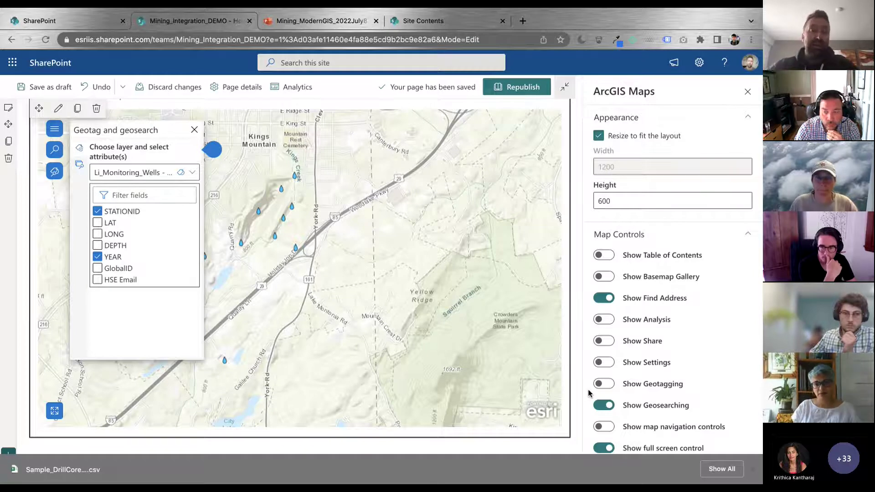
{"action": "scroll", "coordinate": [710, 221], "scroll_direction": "down", "scroll_amount": 3}
{"action": "scroll", "coordinate": [710, 221], "scroll_direction": "up", "scroll_amount": 3}
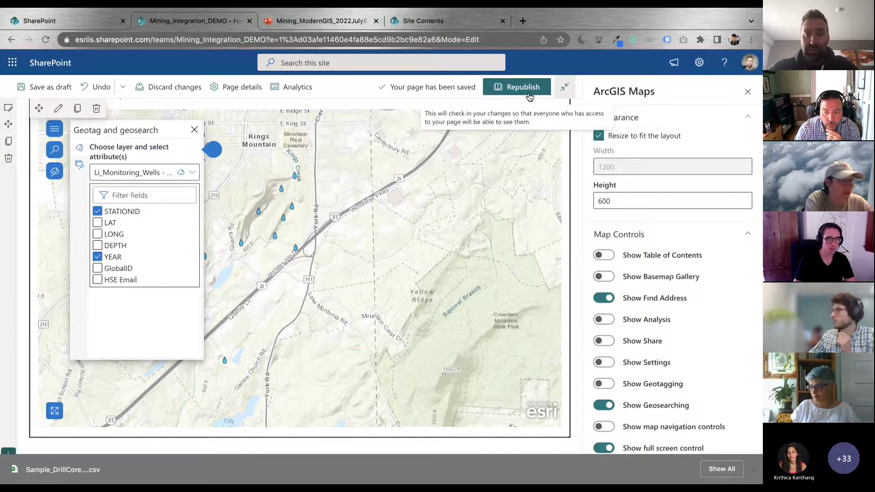
Republish the page and geosearch the documents linked to monitoring well MW_AB_14 on the map.
{"action": "left_click", "coordinate": [528, 93]}
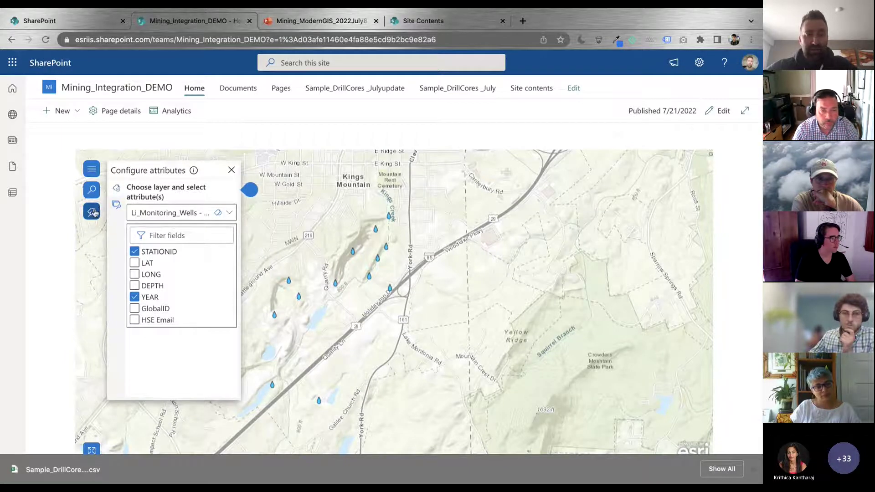
{"action": "left_click", "coordinate": [115, 204]}
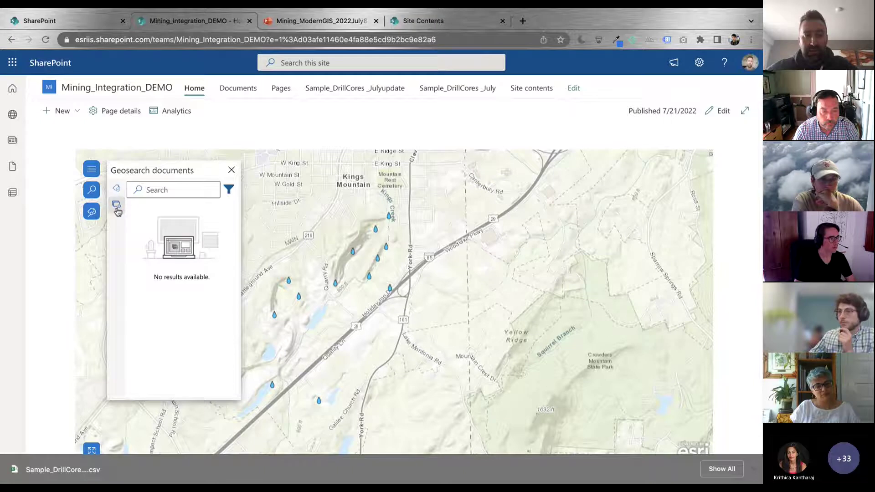
{"action": "left_click", "coordinate": [298, 295]}
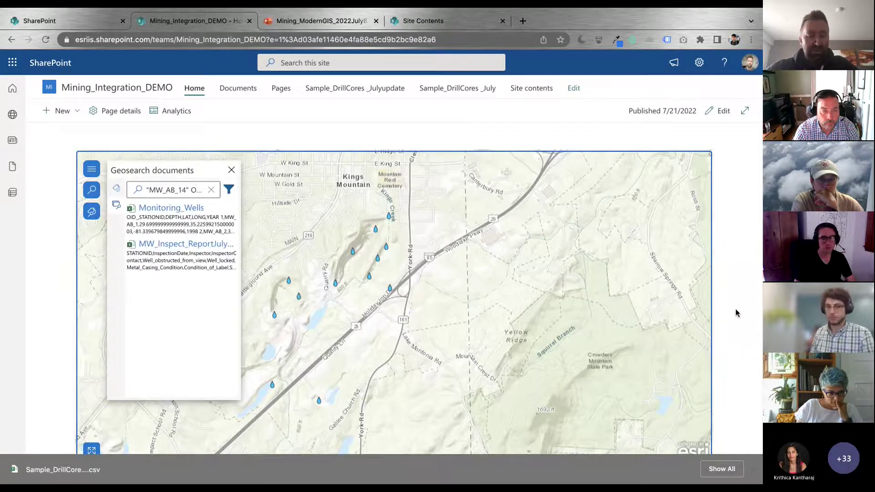
Look over the Mining_Integration_DEMO home page and dismiss the browser's downloads bar.
{"action": "scroll", "coordinate": [735, 309], "scroll_direction": "up", "scroll_amount": 10}
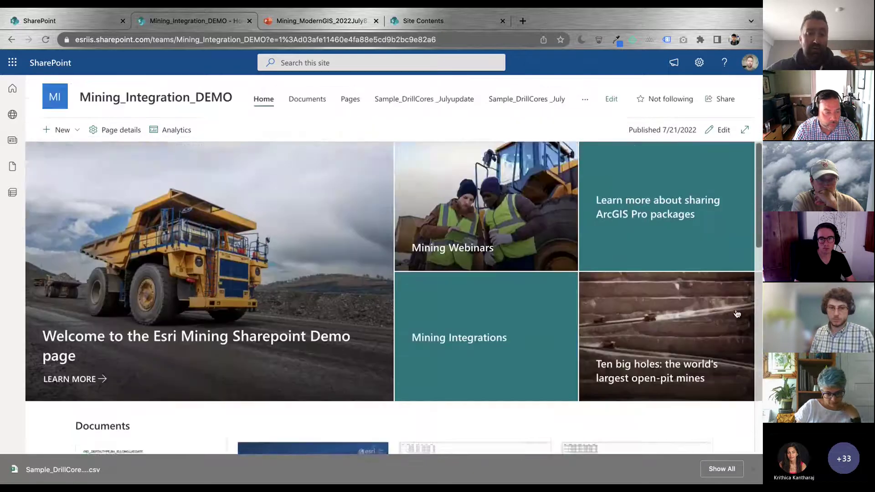
{"action": "scroll", "coordinate": [736, 313], "scroll_direction": "down", "scroll_amount": 10}
{"action": "scroll", "coordinate": [737, 314], "scroll_direction": "up", "scroll_amount": 11}
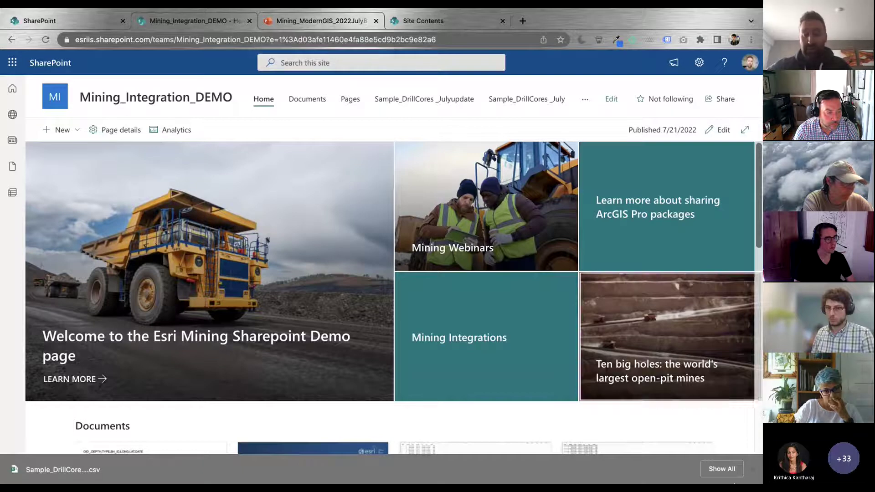
{"action": "left_click", "coordinate": [753, 469]}
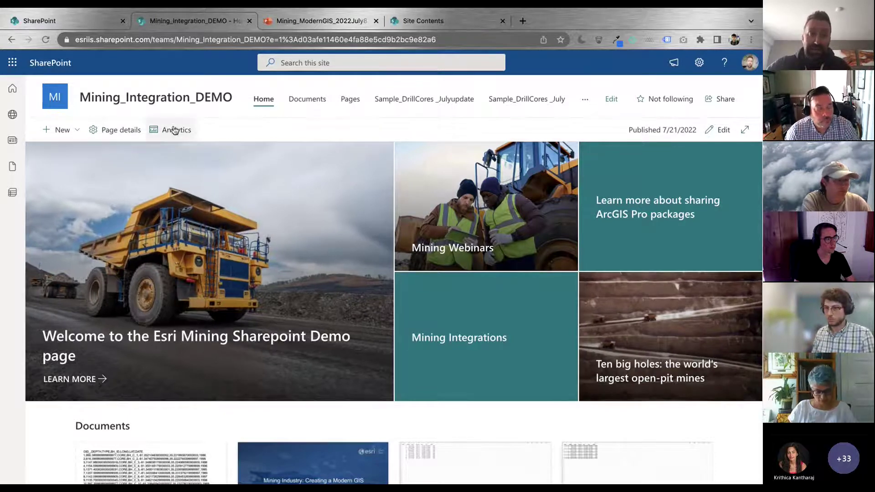
Go to the SharePoint start page and open the Real Estate site from the frequent sites.
{"action": "left_click", "coordinate": [91, 24]}
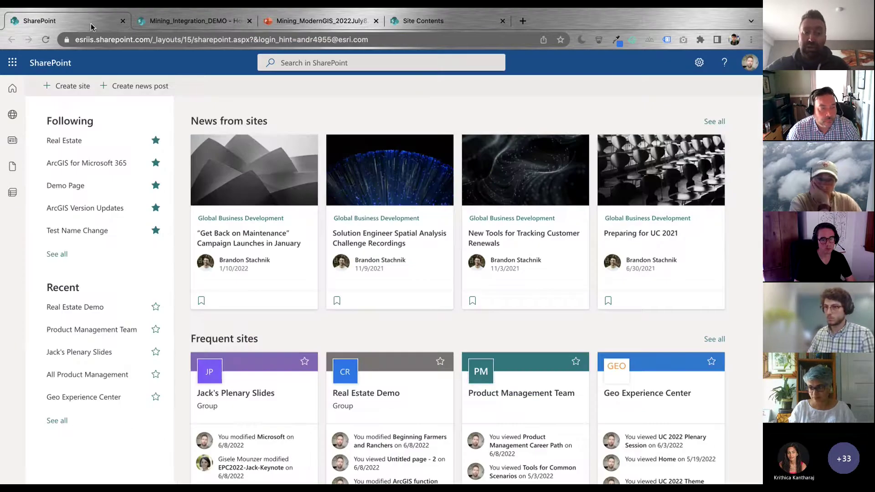
{"action": "scroll", "coordinate": [250, 265], "scroll_direction": "down", "scroll_amount": 3}
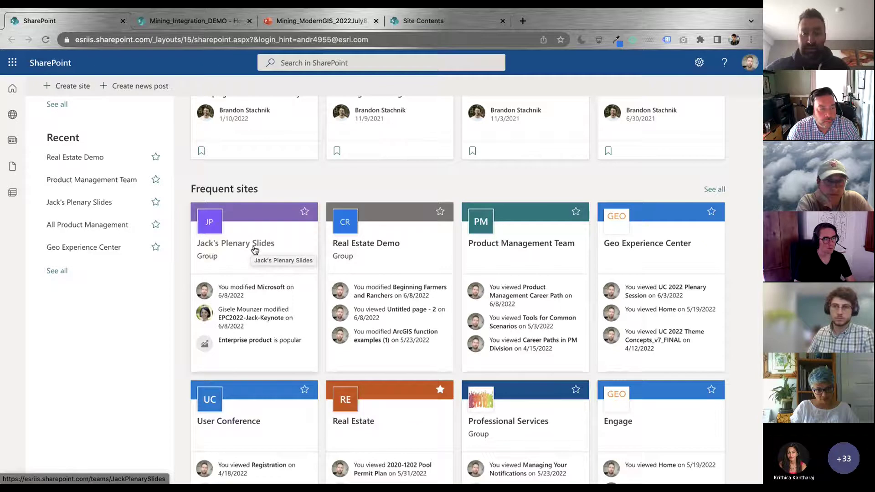
{"action": "scroll", "coordinate": [319, 246], "scroll_direction": "down", "scroll_amount": 3}
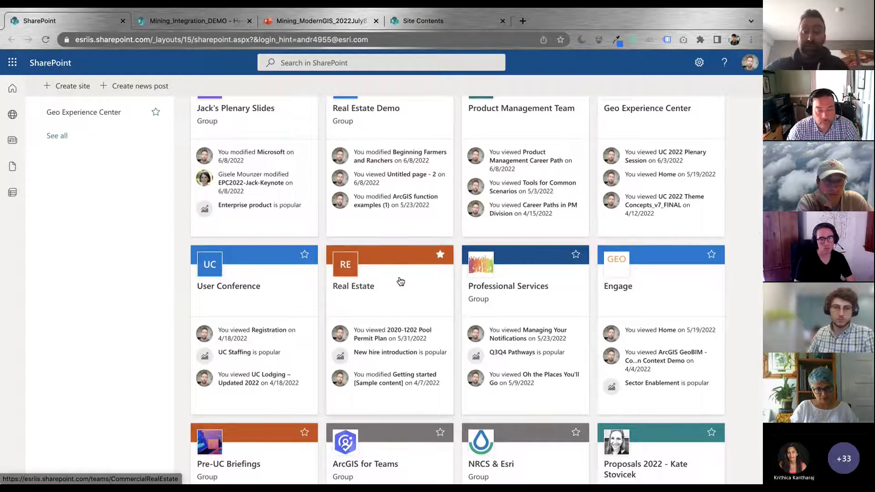
{"action": "left_click", "coordinate": [401, 281]}
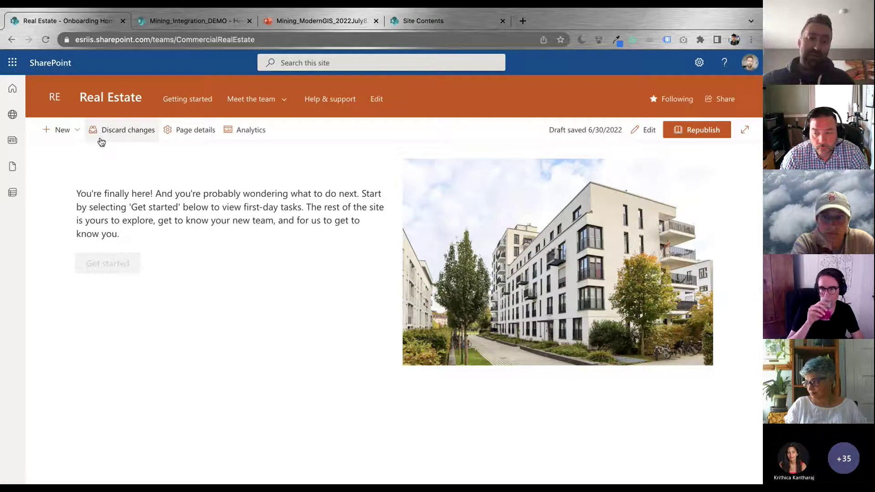
Examine the new content options and the embedded map on the Real Estate site's home page.
{"action": "left_click", "coordinate": [66, 130]}
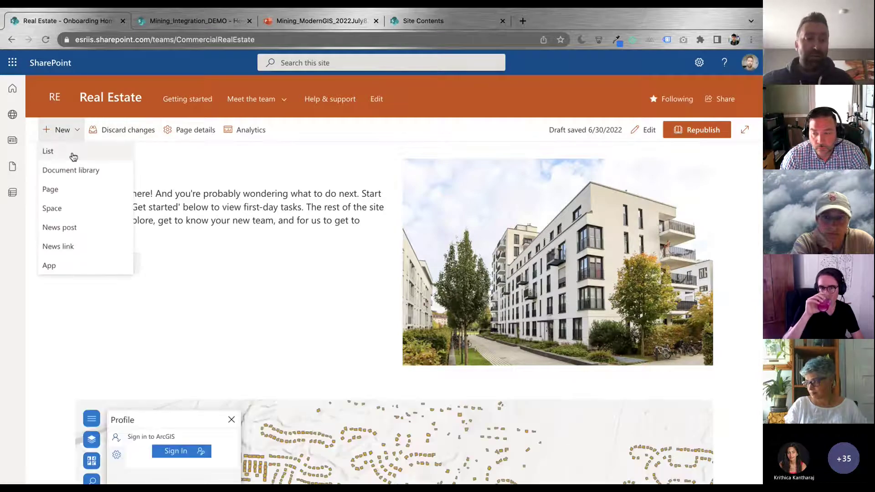
{"action": "left_click", "coordinate": [315, 159]}
{"action": "scroll", "coordinate": [363, 221], "scroll_direction": "down", "scroll_amount": 2}
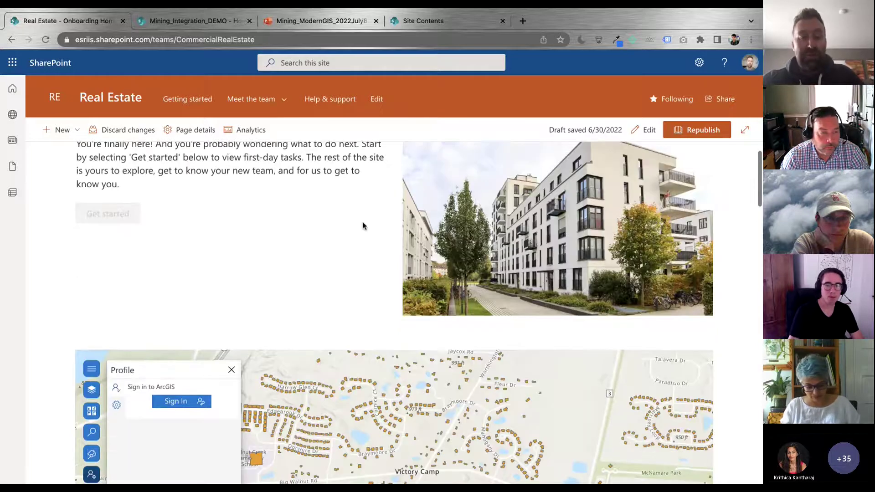
{"action": "scroll", "coordinate": [362, 221], "scroll_direction": "down", "scroll_amount": 5}
{"action": "scroll", "coordinate": [54, 264], "scroll_direction": "up", "scroll_amount": 6}
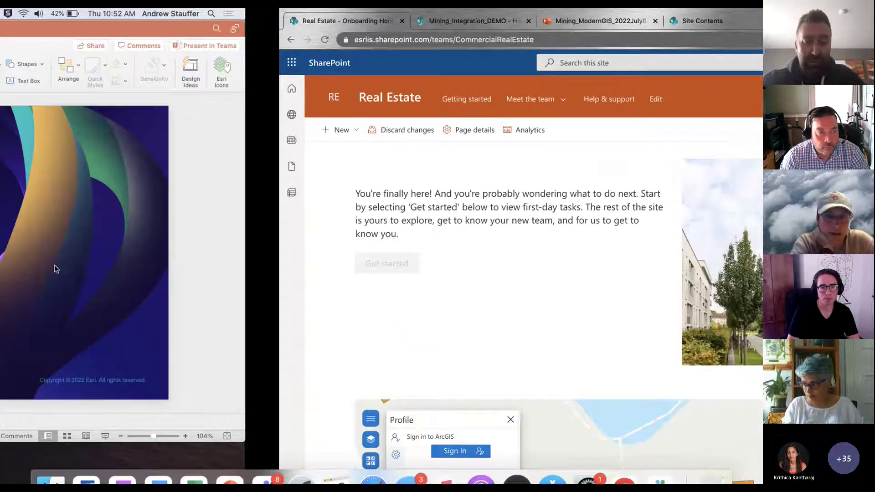
Switch to Microsoft Teams and show the Home Page of the General channel in the Real Estate Demo team.
{"action": "left_click", "coordinate": [266, 462]}
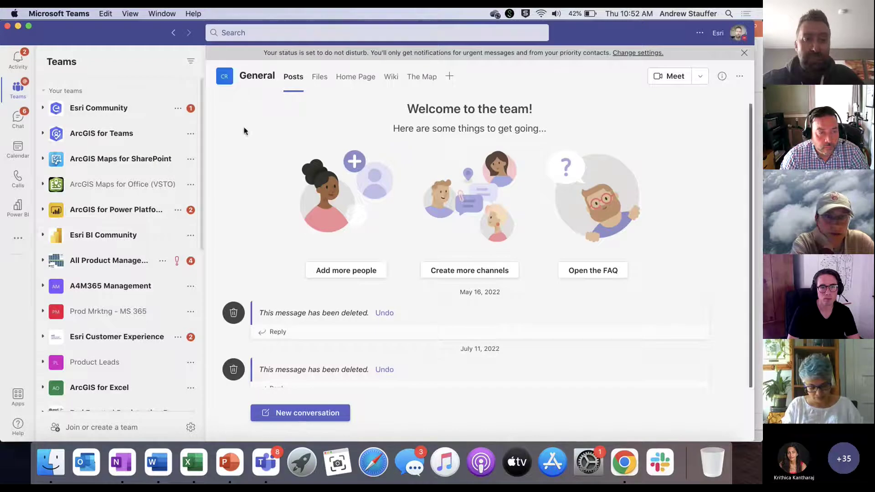
{"action": "scroll", "coordinate": [114, 321], "scroll_direction": "down", "scroll_amount": 3}
{"action": "scroll", "coordinate": [113, 322], "scroll_direction": "down", "scroll_amount": 5}
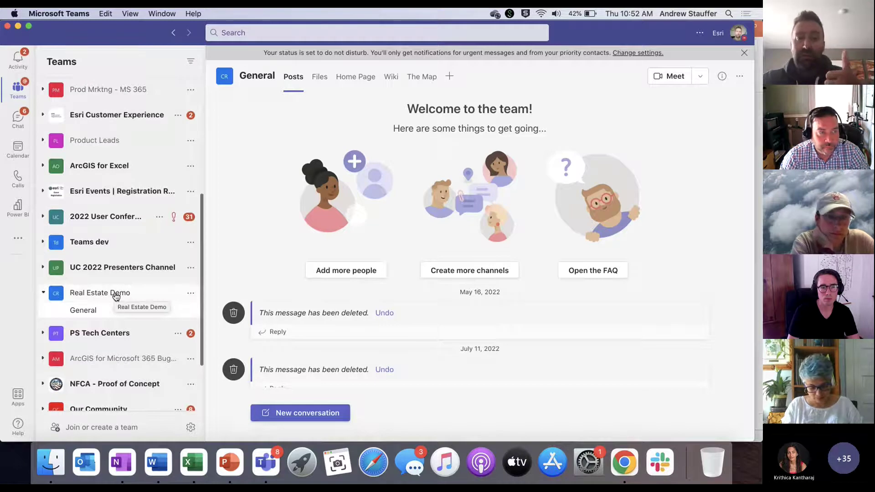
{"action": "left_click", "coordinate": [351, 78]}
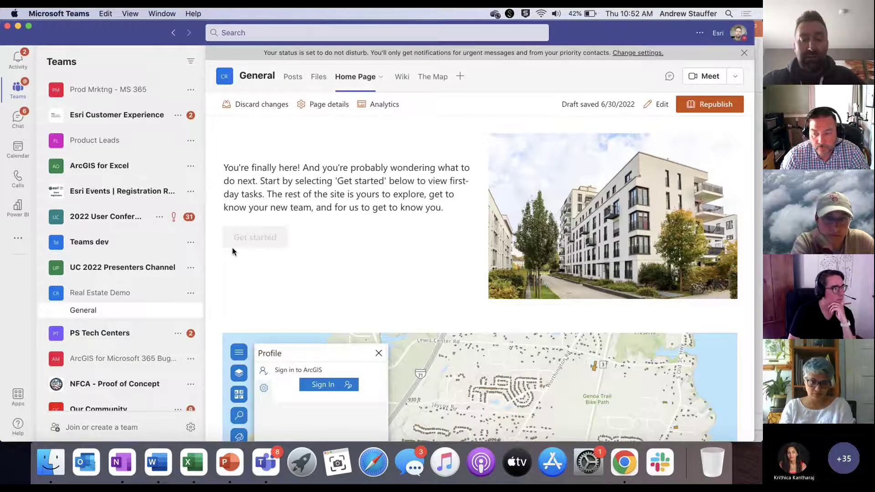
Open the geosearch attribute configuration for the building footprints layer on the home page's first map.
{"action": "scroll", "coordinate": [220, 279], "scroll_direction": "down", "scroll_amount": 5}
{"action": "scroll", "coordinate": [219, 280], "scroll_direction": "down", "scroll_amount": 3}
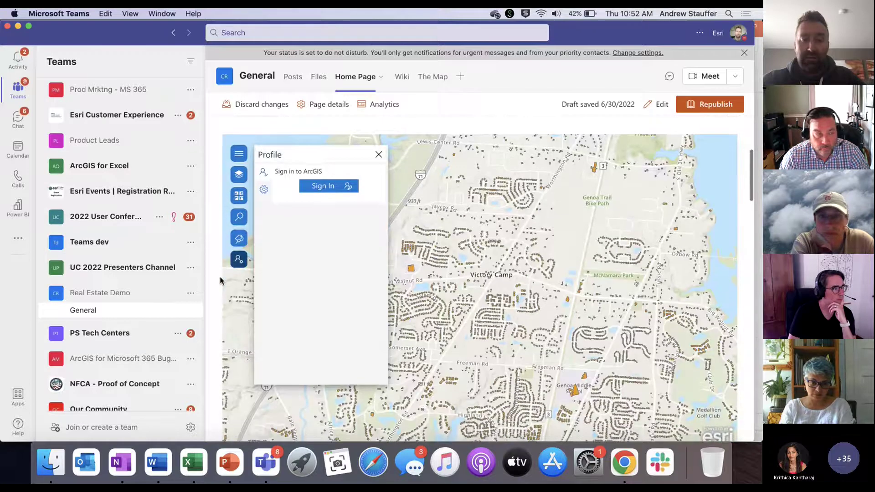
{"action": "left_click", "coordinate": [242, 240]}
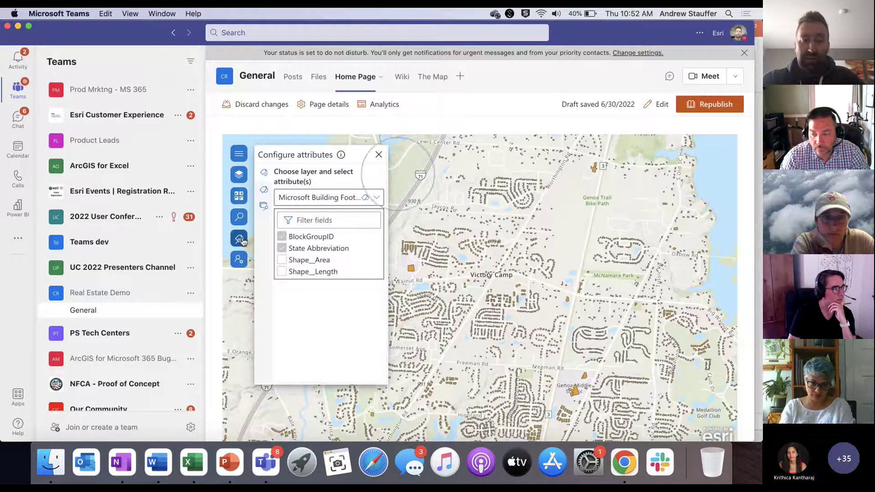
Review the rest of the home page through to its comments section and come back to the first map.
{"action": "scroll", "coordinate": [215, 324], "scroll_direction": "down", "scroll_amount": 2}
{"action": "scroll", "coordinate": [216, 323], "scroll_direction": "down", "scroll_amount": 20}
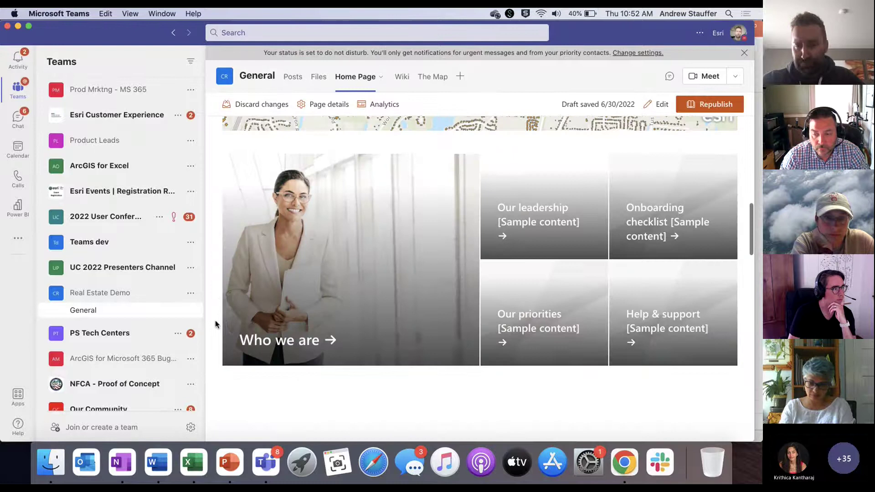
{"action": "scroll", "coordinate": [215, 323], "scroll_direction": "down", "scroll_amount": 15}
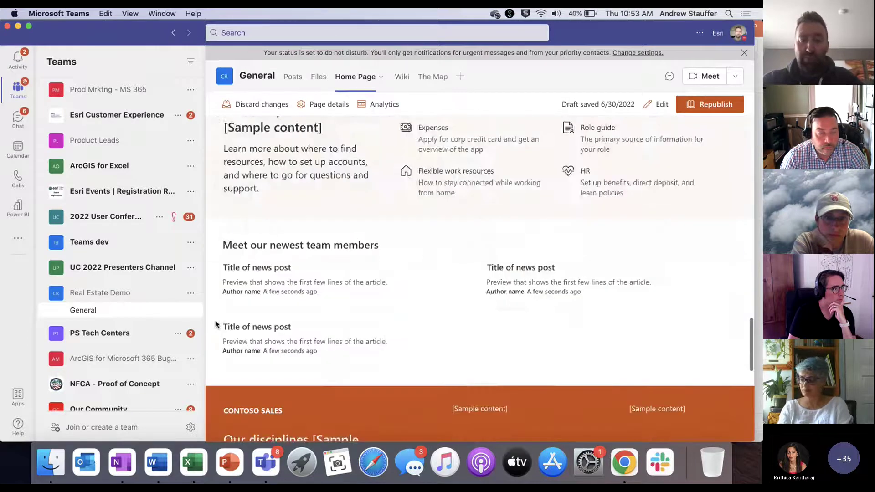
{"action": "scroll", "coordinate": [216, 323], "scroll_direction": "down", "scroll_amount": 6}
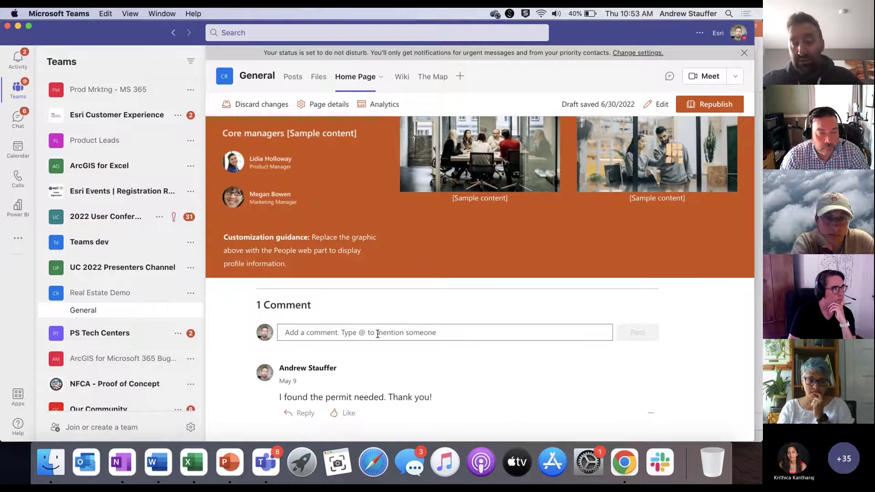
{"action": "scroll", "coordinate": [289, 321], "scroll_direction": "up", "scroll_amount": 10}
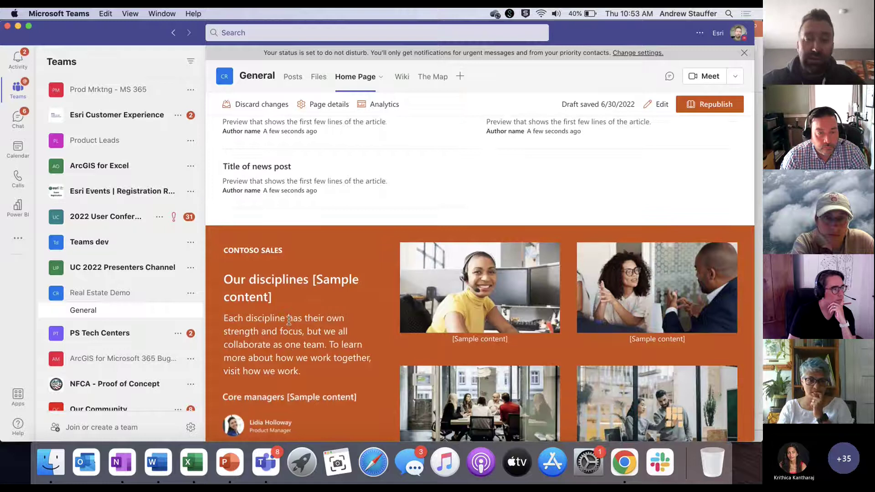
{"action": "scroll", "coordinate": [234, 228], "scroll_direction": "up", "scroll_amount": 5}
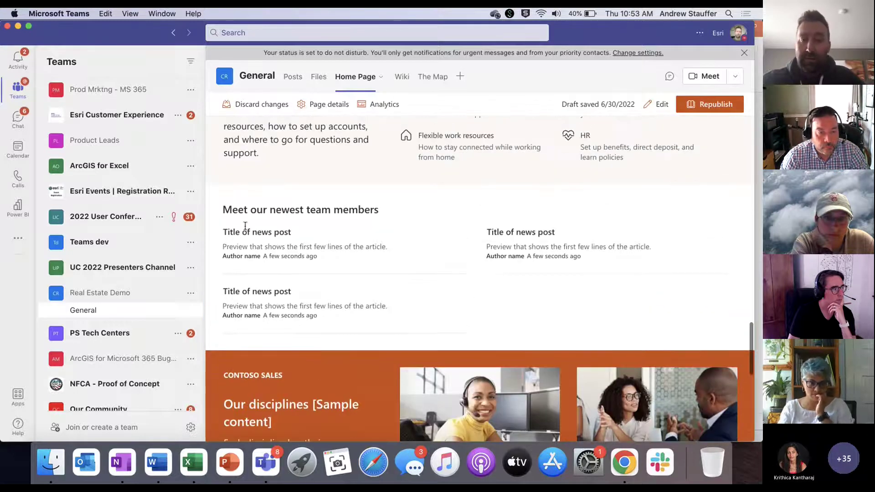
{"action": "scroll", "coordinate": [433, 209], "scroll_direction": "up", "scroll_amount": 7}
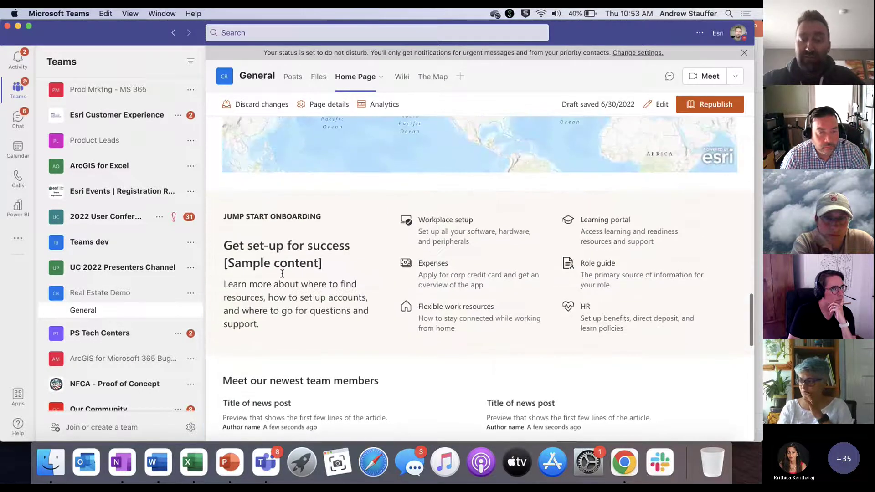
{"action": "scroll", "coordinate": [282, 274], "scroll_direction": "up", "scroll_amount": 10}
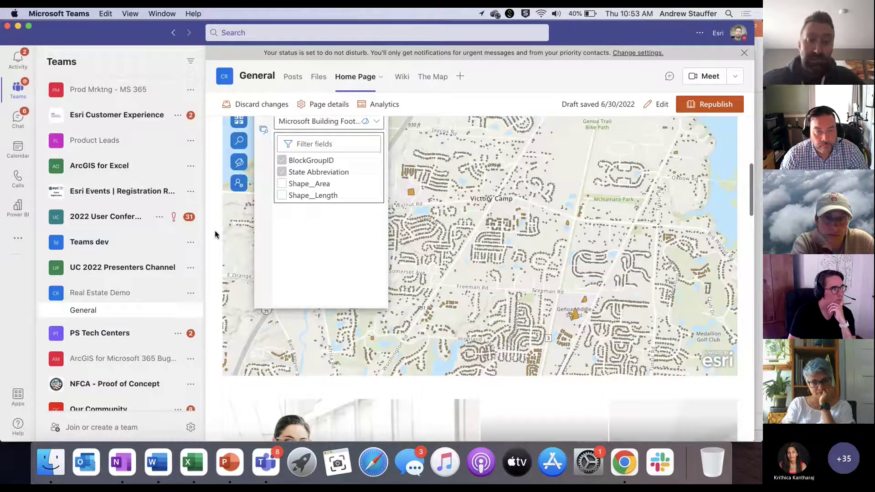
{"action": "scroll", "coordinate": [215, 235], "scroll_direction": "up", "scroll_amount": 4}
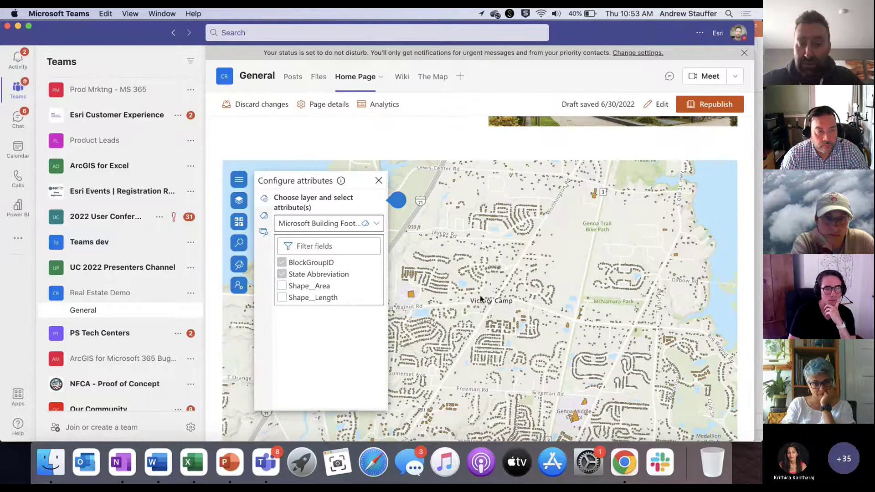
Geosearch the building near Cornice Ct on the map, open the 2020-1202 Pool Permit Plan document and close it again.
{"action": "scroll", "coordinate": [476, 288], "scroll_direction": "up", "scroll_amount": 3}
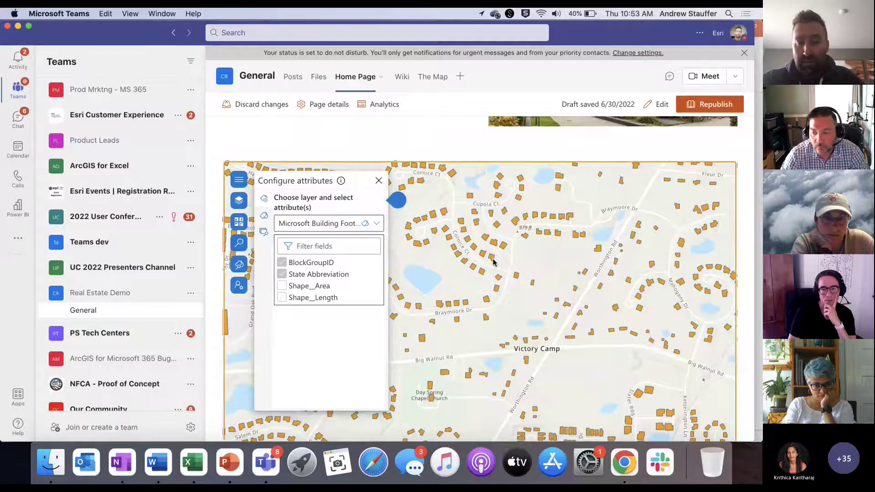
{"action": "left_click", "coordinate": [492, 260]}
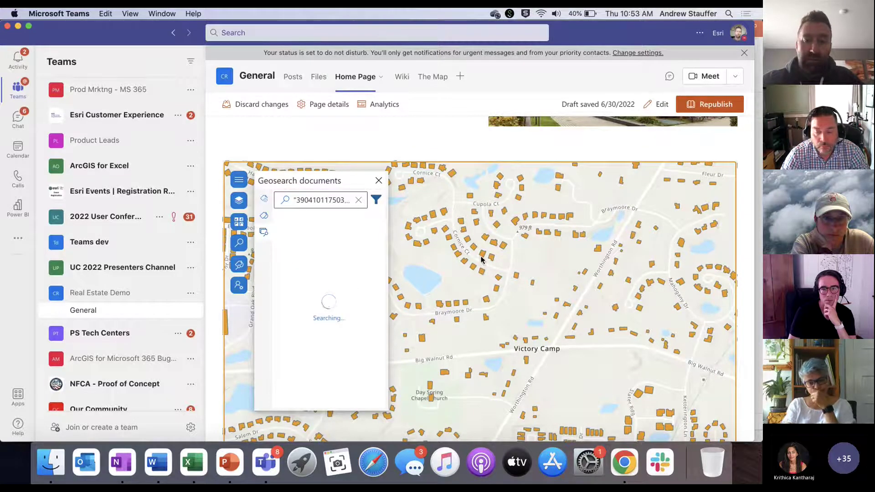
{"action": "mouse_move", "coordinate": [339, 223]}
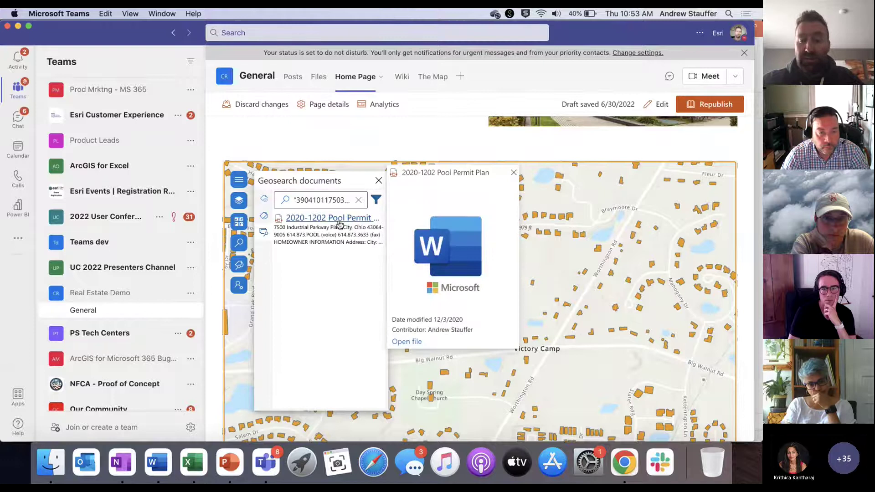
{"action": "left_click", "coordinate": [418, 344]}
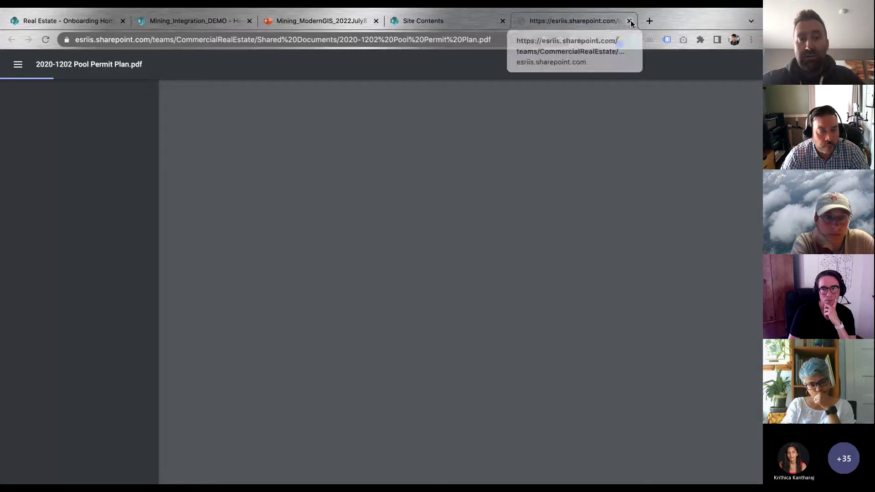
{"action": "left_click", "coordinate": [629, 21]}
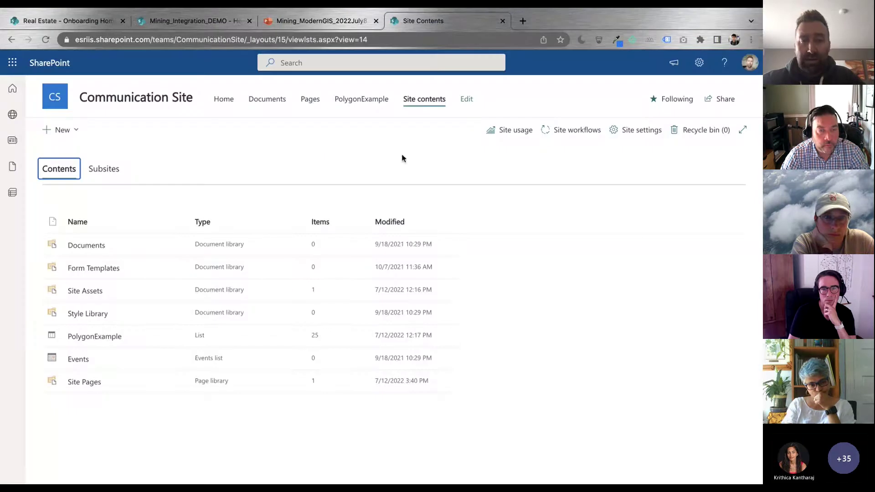
Switch back to Microsoft Teams and review the home page's introduction and embedded maps.
{"action": "left_click", "coordinate": [289, 22]}
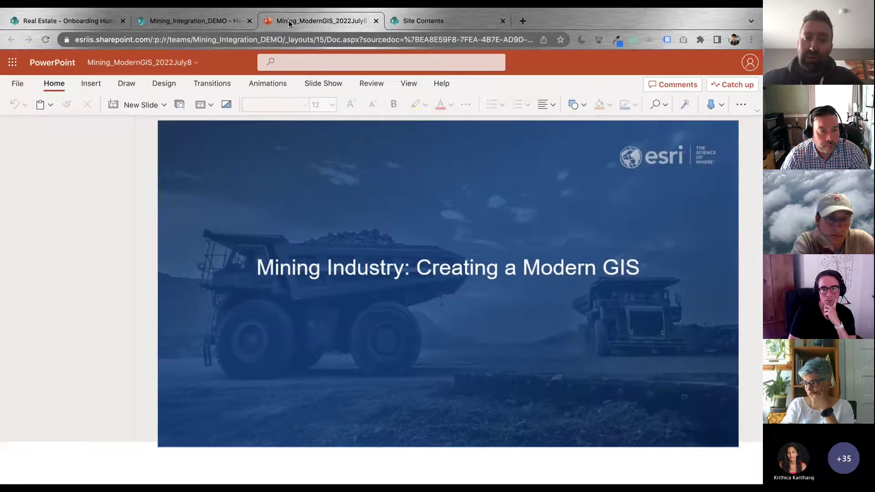
{"action": "left_click", "coordinate": [216, 21]}
{"action": "key", "text": "ctrl+Left"}
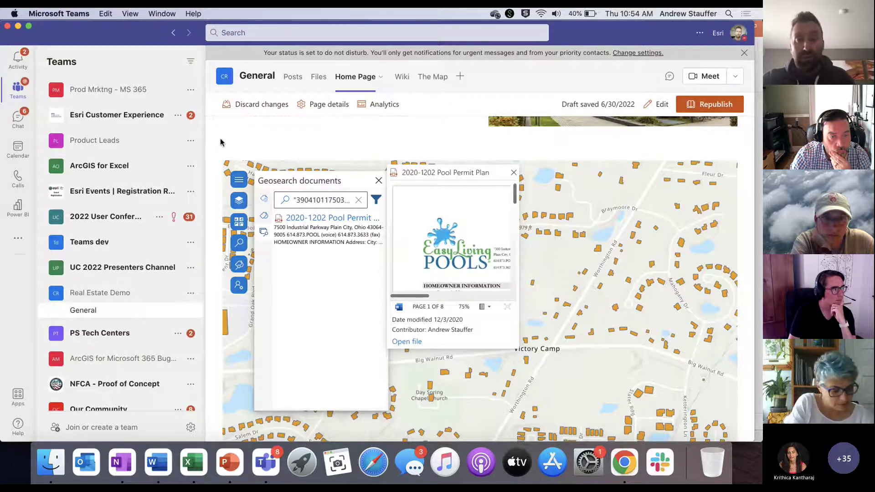
{"action": "scroll", "coordinate": [221, 142], "scroll_direction": "up", "scroll_amount": 3}
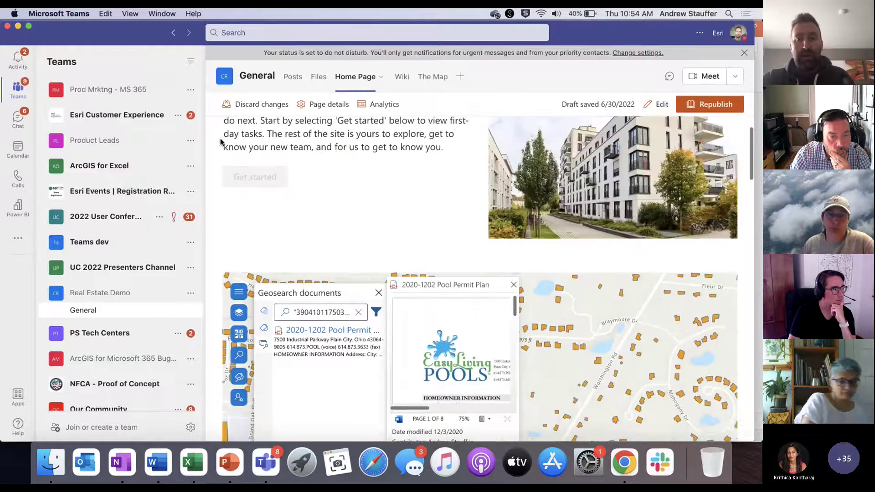
{"action": "scroll", "coordinate": [220, 142], "scroll_direction": "up", "scroll_amount": 2}
{"action": "scroll", "coordinate": [221, 142], "scroll_direction": "up", "scroll_amount": 1}
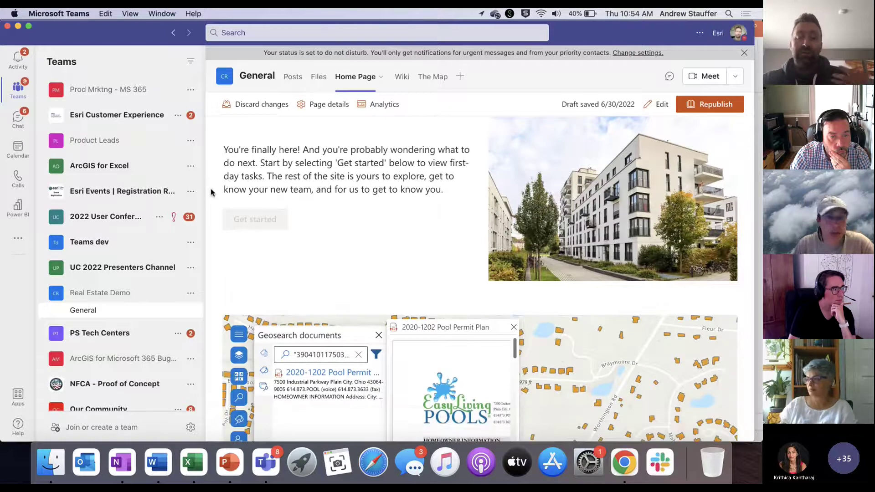
{"action": "scroll", "coordinate": [212, 195], "scroll_direction": "down", "scroll_amount": 5}
{"action": "scroll", "coordinate": [211, 195], "scroll_direction": "down", "scroll_amount": 3}
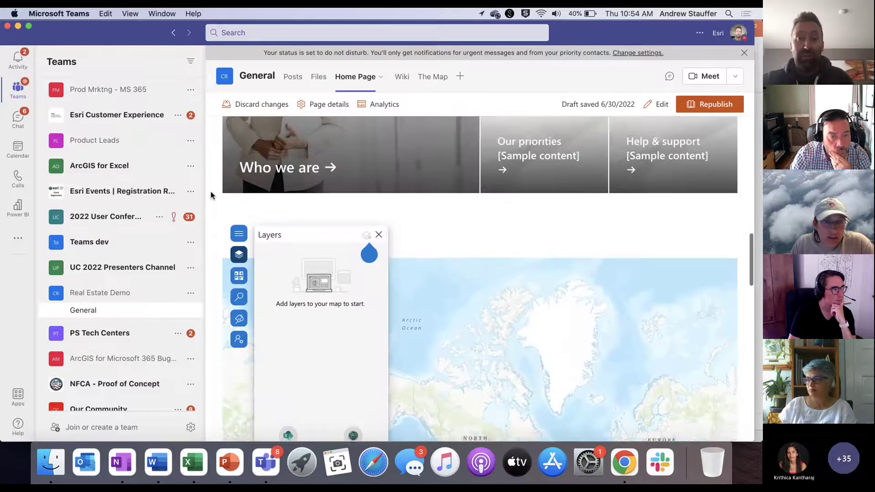
{"action": "scroll", "coordinate": [211, 195], "scroll_direction": "up", "scroll_amount": 8}
Geosearch documents for the building near Cornice Ct on the team channel's The Map and preview the 2020-1202 Pool Permit Plan document.
{"action": "left_click", "coordinate": [433, 77]}
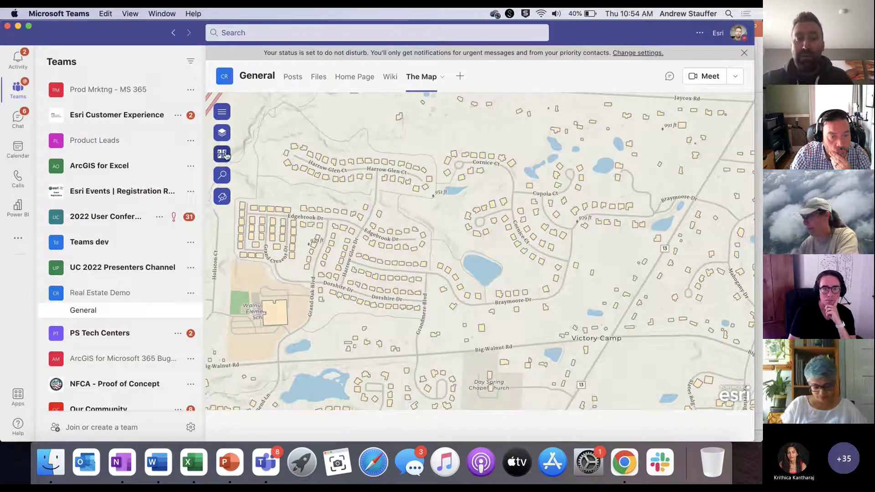
{"action": "left_click", "coordinate": [222, 196]}
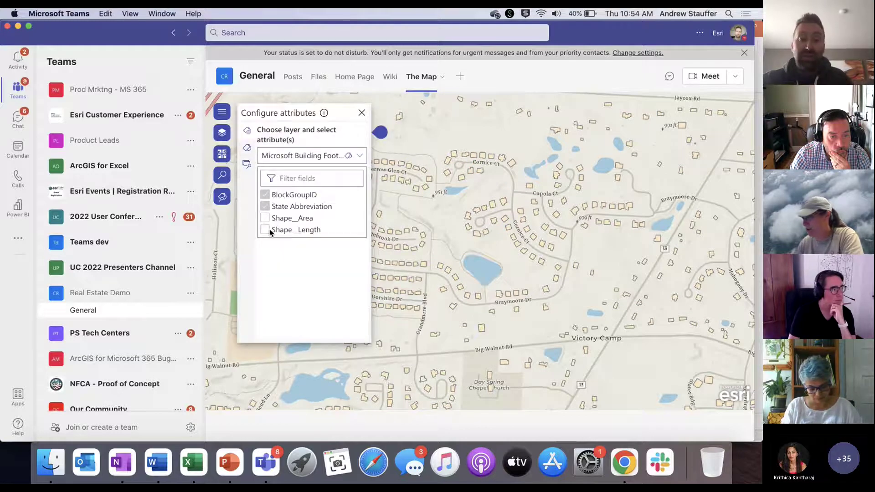
{"action": "left_click", "coordinate": [248, 163]}
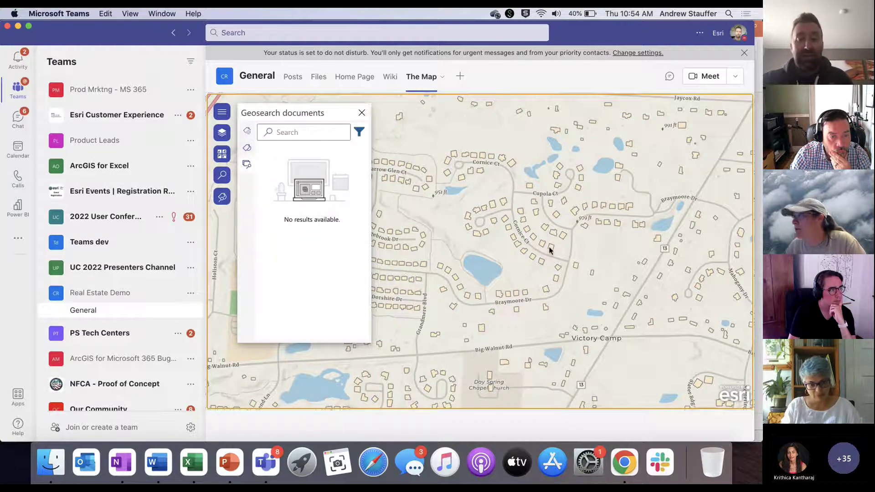
{"action": "left_click", "coordinate": [550, 250]}
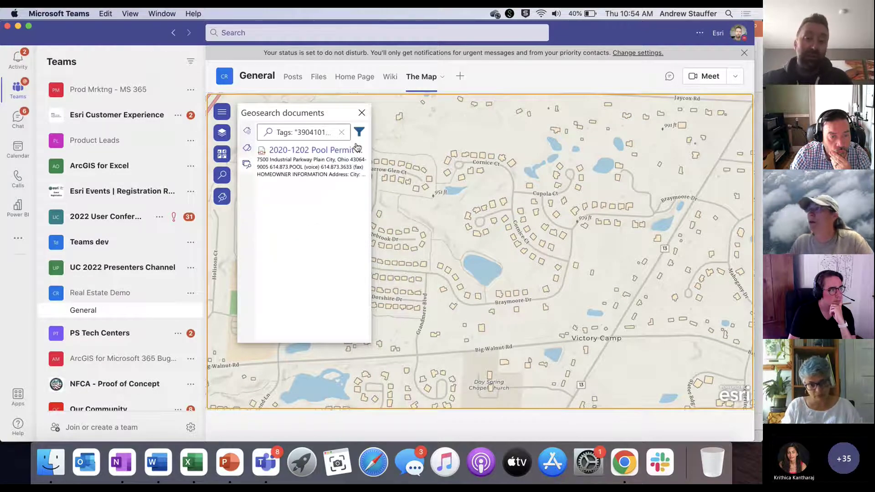
{"action": "left_click", "coordinate": [357, 148]}
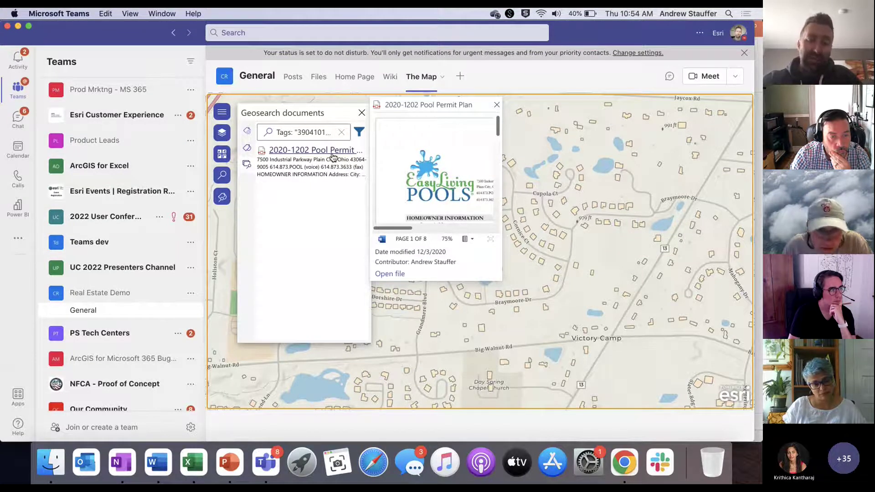
Switch to Chrome, open the Communication Site's PolygonExample list and review its columns through to the geometry column.
{"action": "key", "text": "ctrl+Right"}
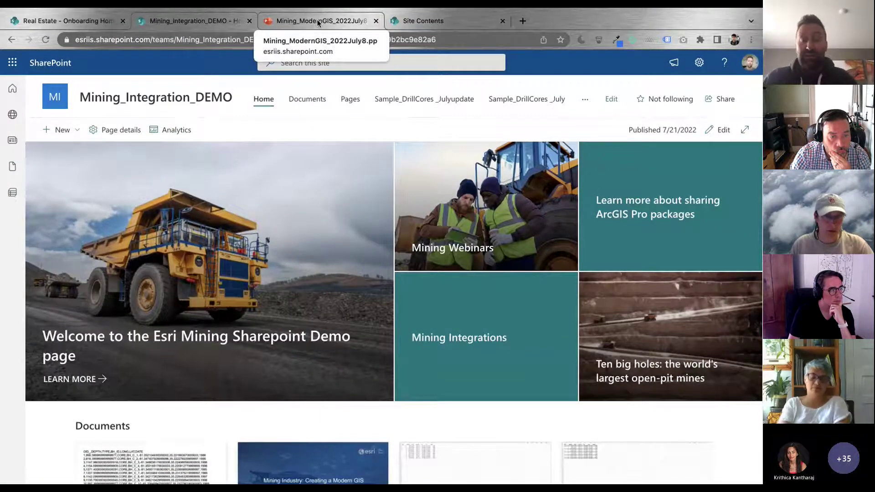
{"action": "left_click", "coordinate": [432, 22]}
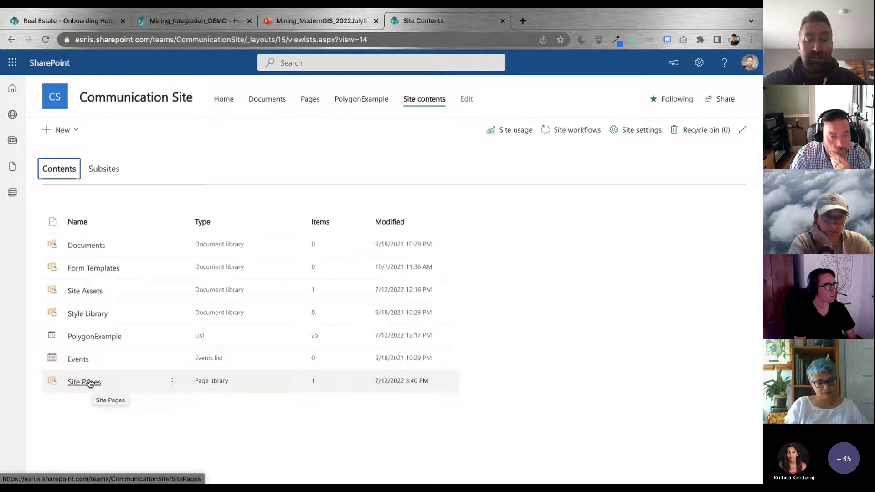
{"action": "left_click", "coordinate": [85, 338]}
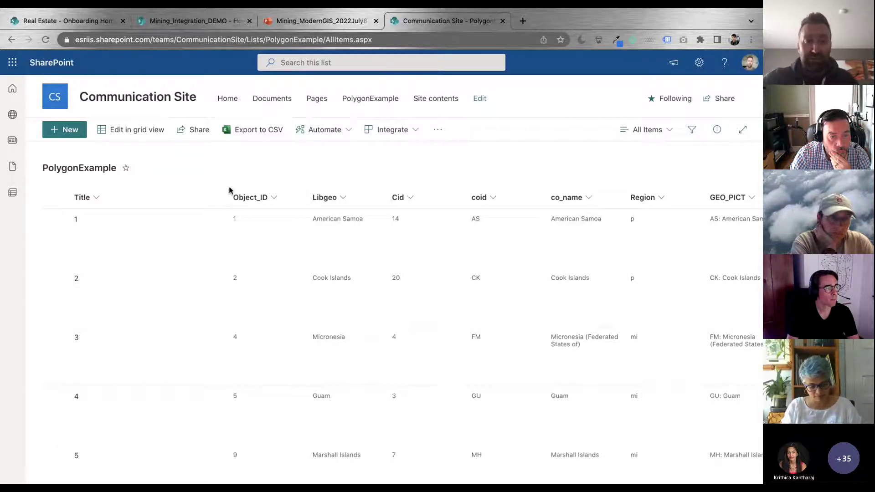
{"action": "left_click_drag", "start_coordinate": [227, 197], "coordinate": [138, 204]}
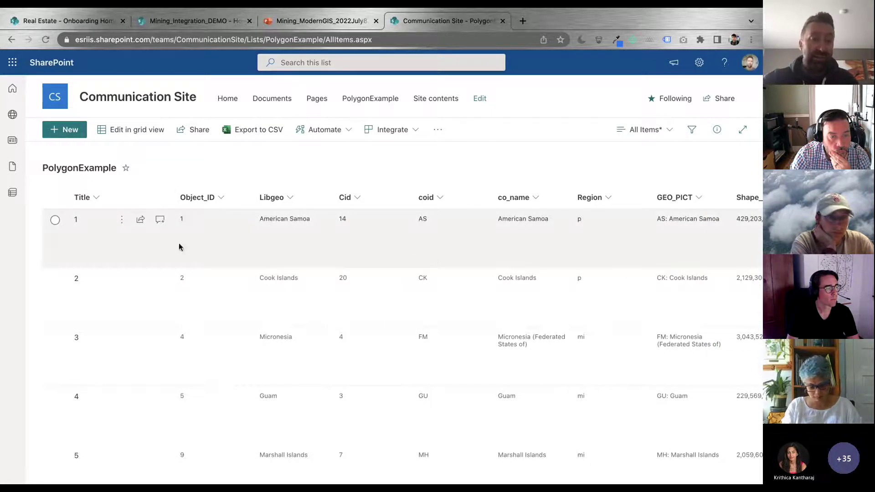
{"action": "scroll", "coordinate": [323, 245], "scroll_direction": "right", "scroll_amount": 5}
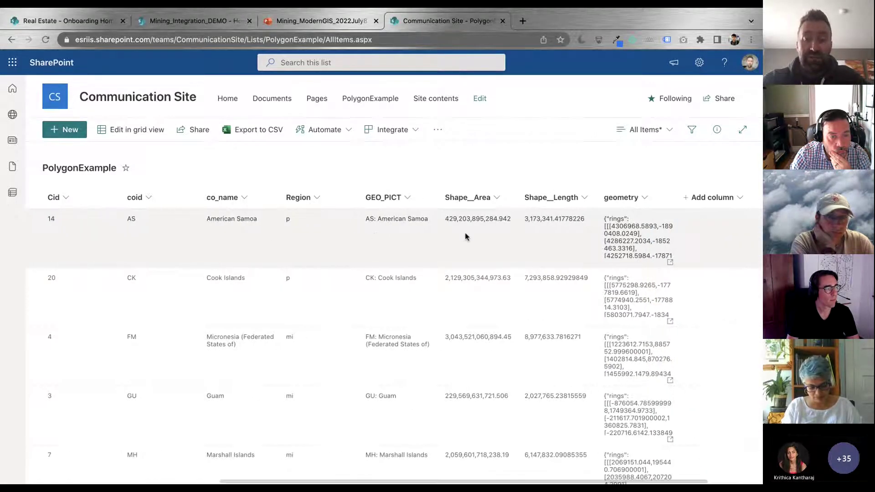
{"action": "scroll", "coordinate": [467, 234], "scroll_direction": "right", "scroll_amount": 2}
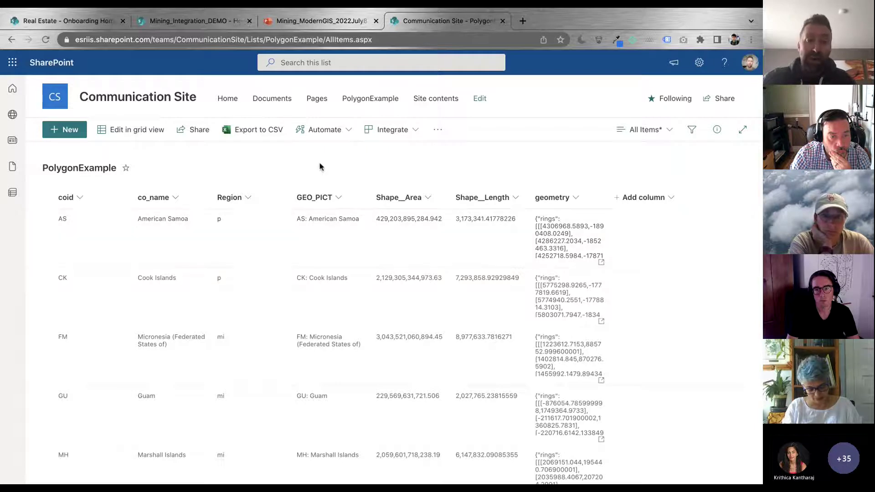
Go to the Communication Site home page and remove the existing PolygonExample layer from its map.
{"action": "left_click", "coordinate": [232, 103]}
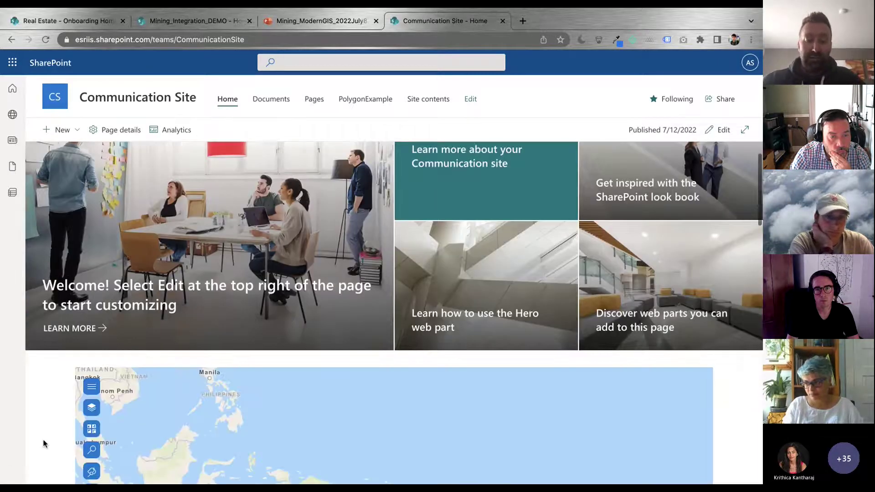
{"action": "scroll", "coordinate": [43, 440], "scroll_direction": "down", "scroll_amount": 5}
{"action": "scroll", "coordinate": [42, 439], "scroll_direction": "down", "scroll_amount": 1}
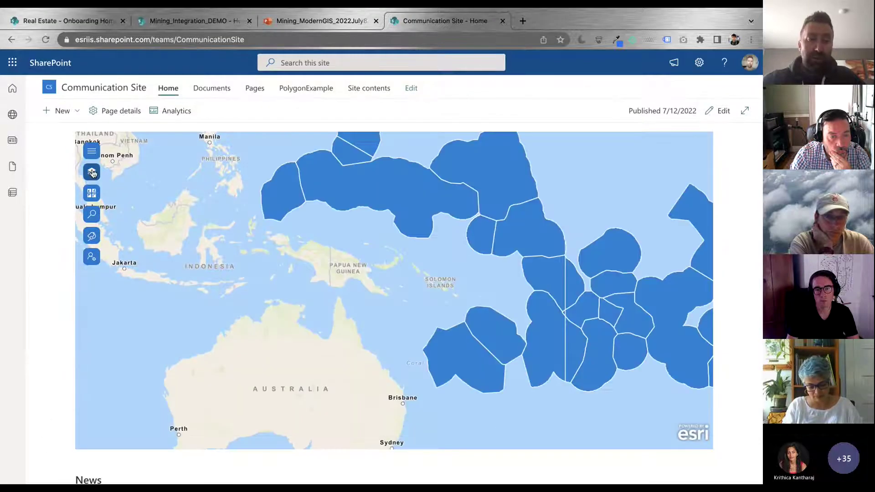
{"action": "left_click", "coordinate": [92, 172]}
{"action": "left_click", "coordinate": [233, 170]}
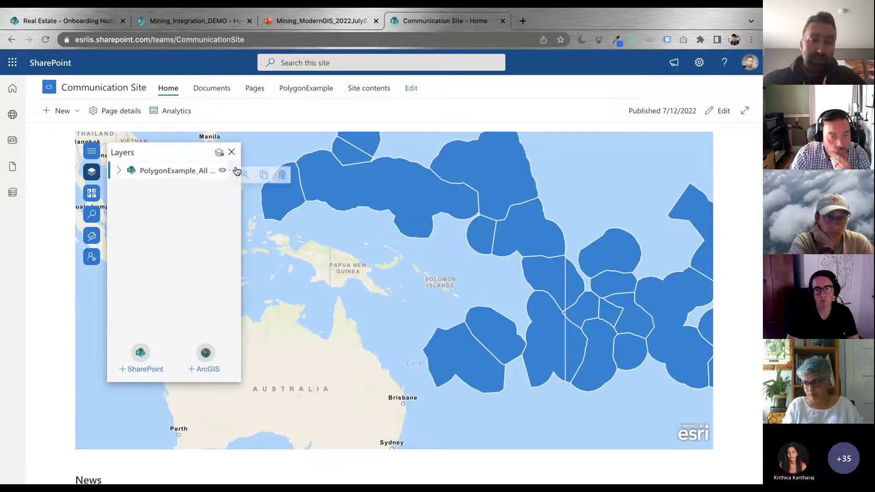
{"action": "left_click", "coordinate": [283, 175]}
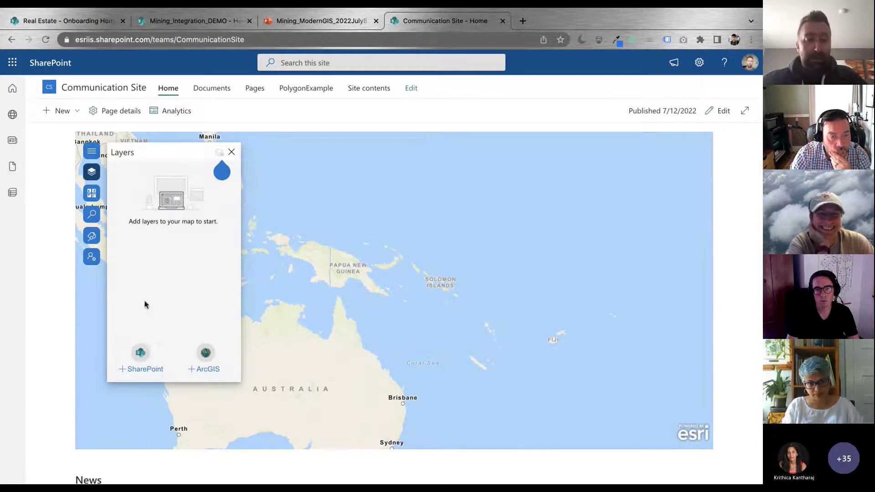
Add the PolygonExample SharePoint list to the map using ESRI JSON Geometry as location type and geometry as the geometry column.
{"action": "left_click", "coordinate": [135, 371]}
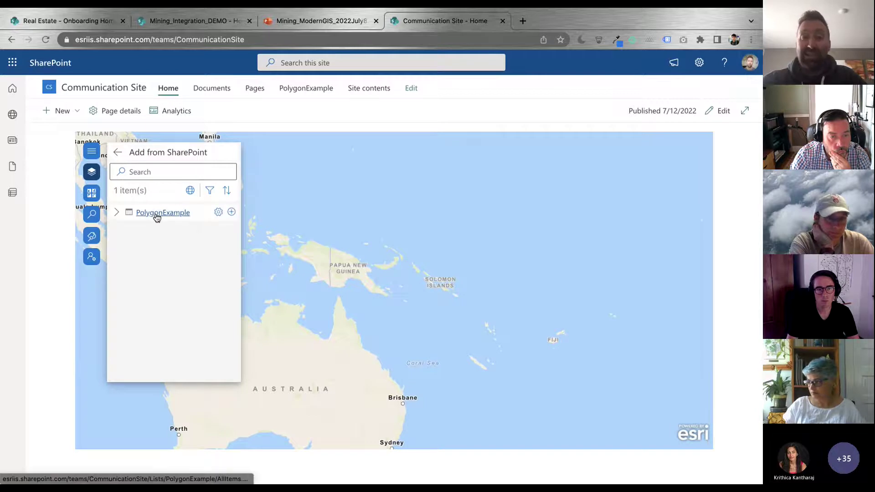
{"action": "left_click", "coordinate": [226, 214]}
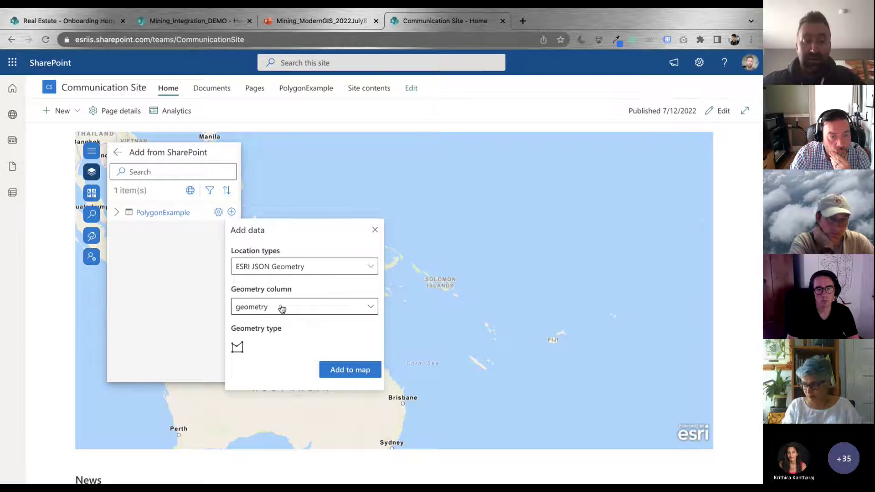
{"action": "left_click", "coordinate": [365, 371]}
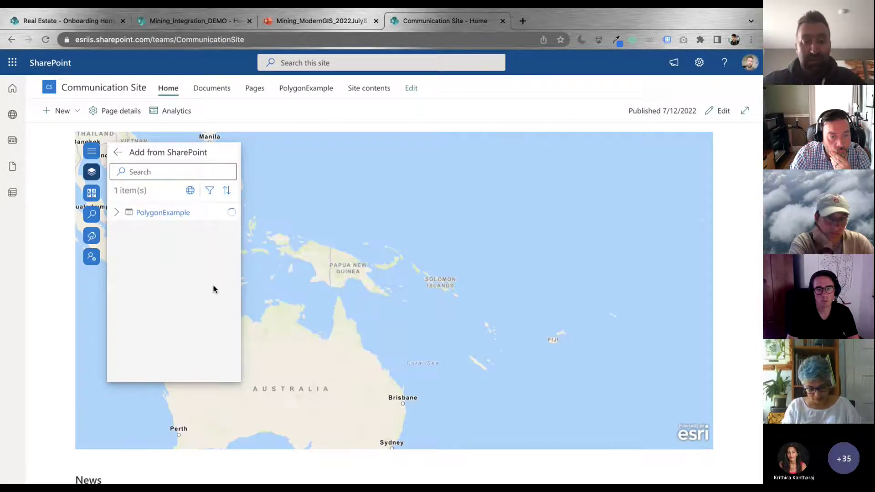
{"action": "left_click", "coordinate": [117, 151]}
{"action": "left_click", "coordinate": [234, 152]}
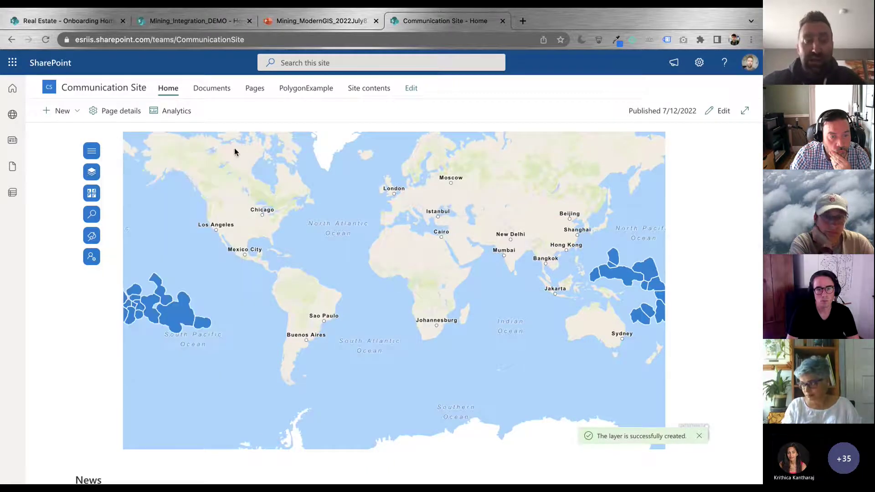
Color the PolygonExample layer's polygons by the Region column, and switch the drawing column to GEO_PICT.
{"action": "left_click_drag", "start_coordinate": [168, 258], "coordinate": [410, 255]}
{"action": "scroll", "coordinate": [385, 305], "scroll_direction": "up", "scroll_amount": 1}
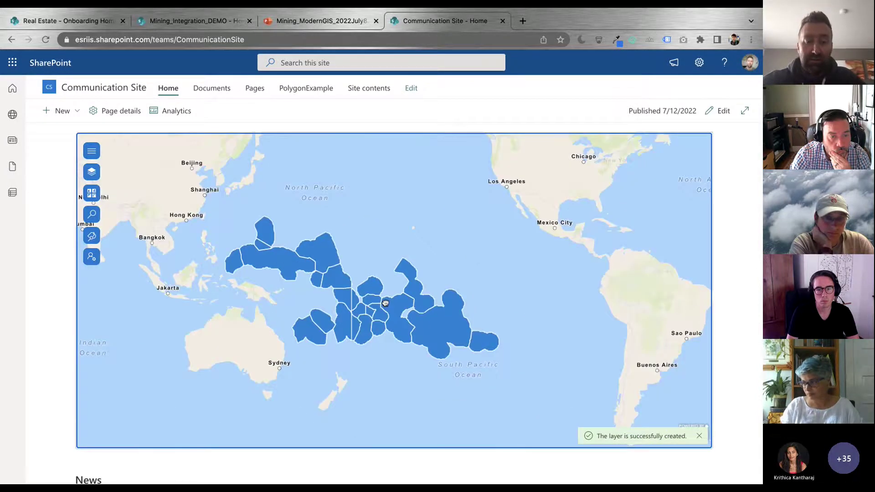
{"action": "scroll", "coordinate": [385, 303], "scroll_direction": "up", "scroll_amount": 1}
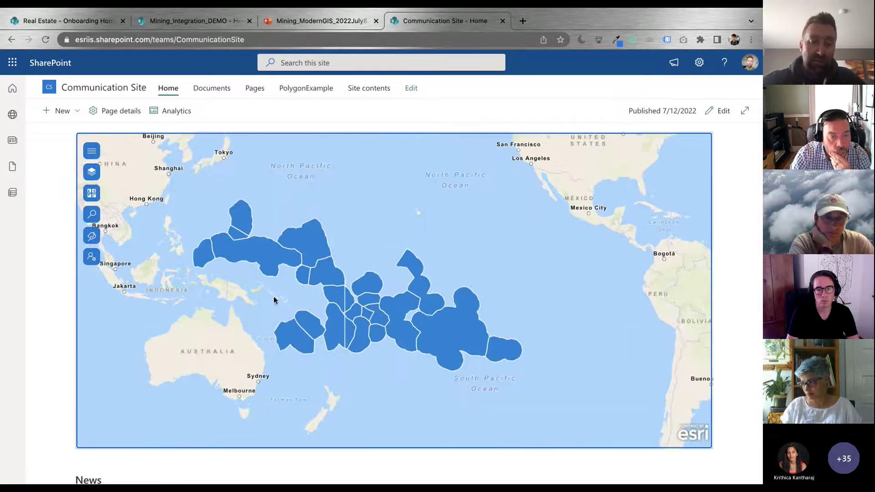
{"action": "left_click_drag", "start_coordinate": [278, 294], "coordinate": [319, 290]}
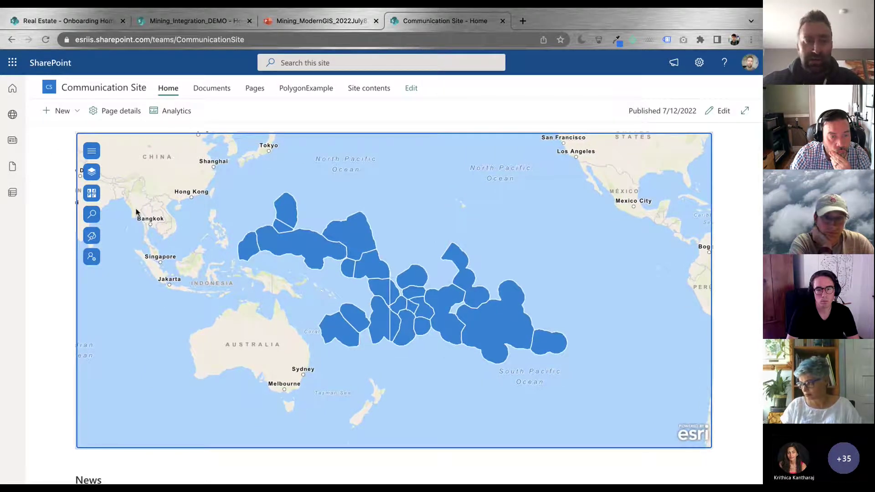
{"action": "left_click", "coordinate": [89, 171]}
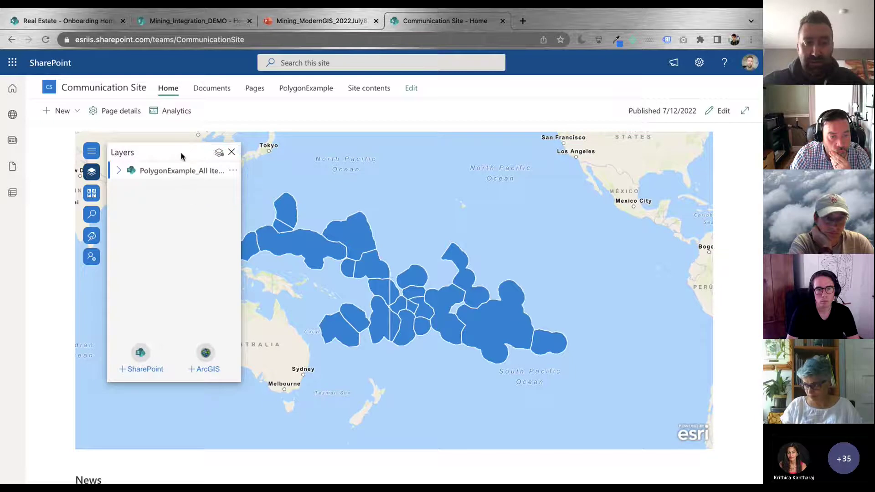
{"action": "left_click", "coordinate": [218, 154]}
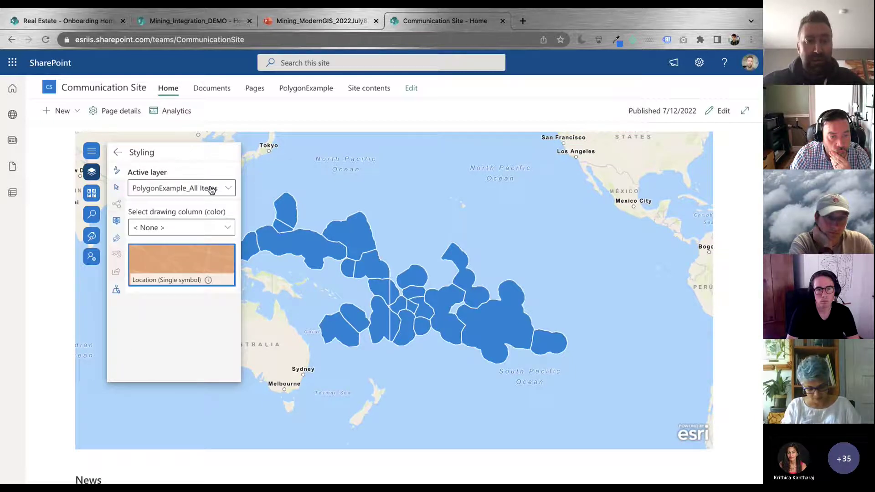
{"action": "left_click", "coordinate": [229, 228]}
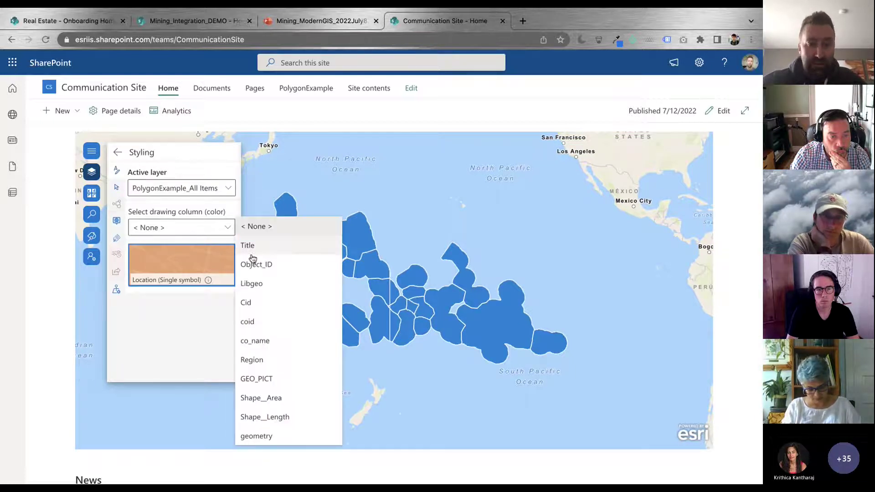
{"action": "left_click", "coordinate": [277, 365]}
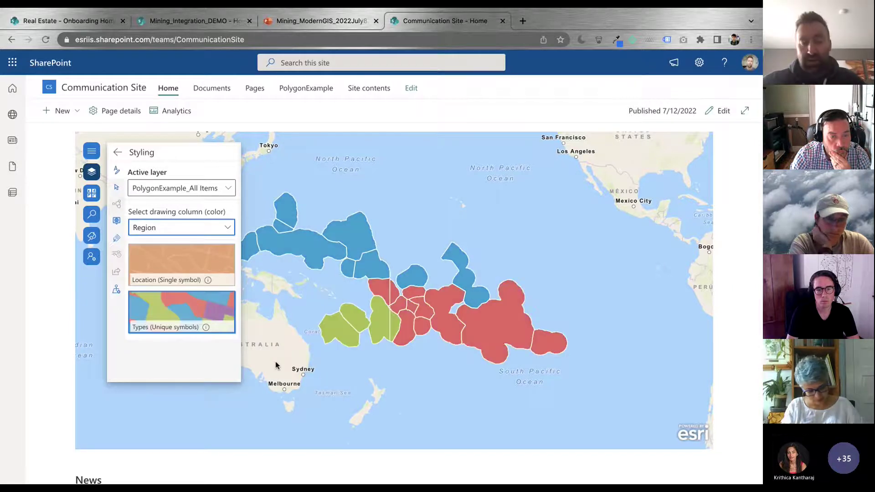
{"action": "left_click", "coordinate": [228, 230]}
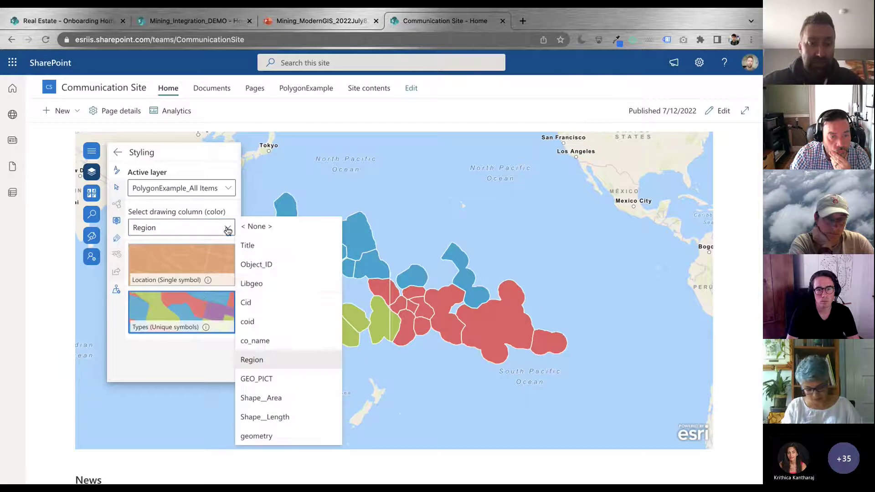
{"action": "left_click", "coordinate": [264, 383]}
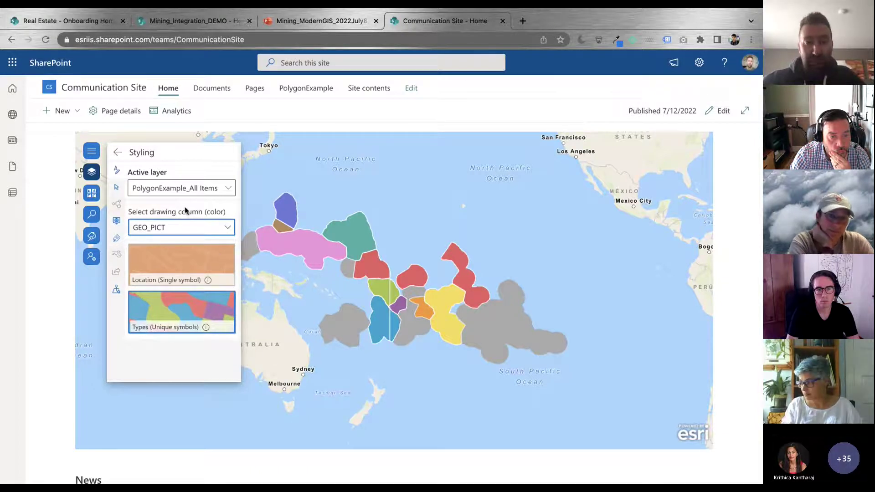
Keep pop-ups enabled for the PolygonExample layer and exclude the ID, Object_ID, Cid, coid, Shape__Area and Shape__Length fields.
{"action": "left_click", "coordinate": [117, 221]}
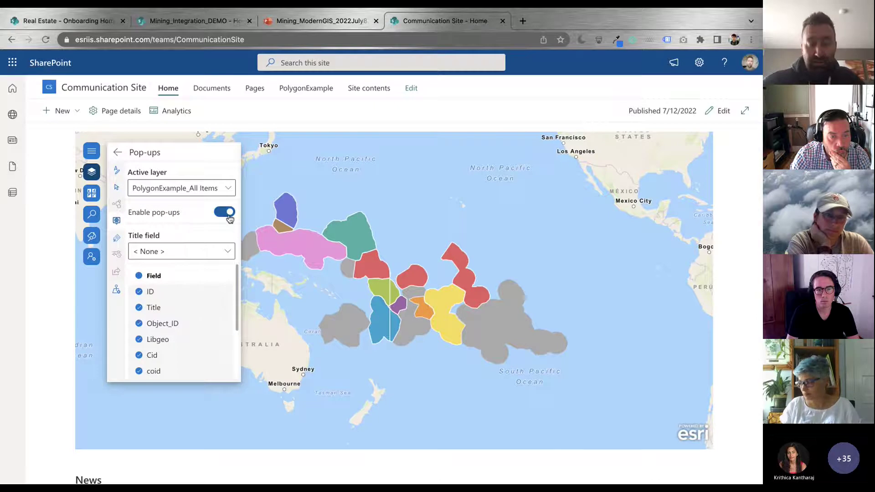
{"action": "left_click", "coordinate": [227, 214]}
{"action": "left_click", "coordinate": [228, 214]}
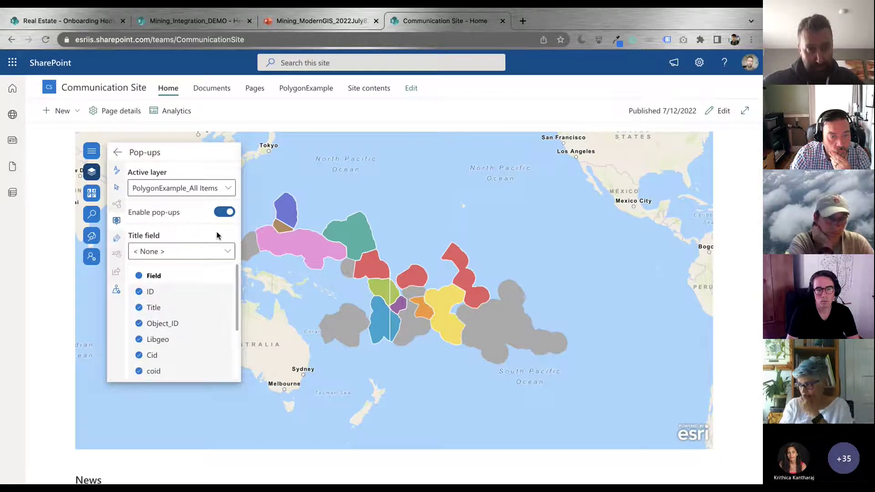
{"action": "left_click", "coordinate": [139, 293]}
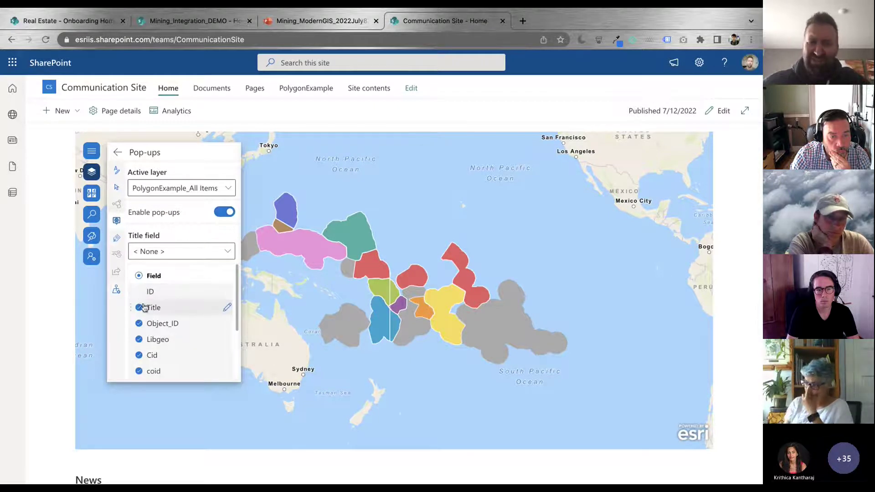
{"action": "scroll", "coordinate": [153, 355], "scroll_direction": "down", "scroll_amount": 2}
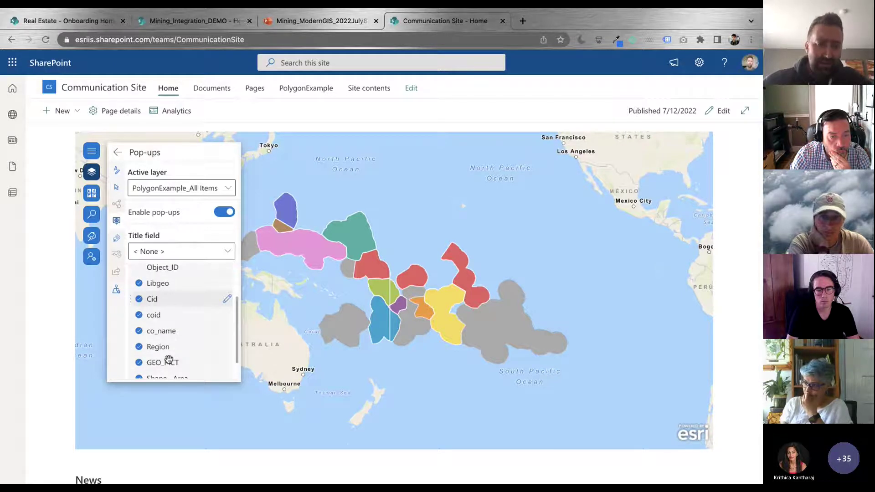
{"action": "scroll", "coordinate": [168, 360], "scroll_direction": "down", "scroll_amount": 1}
{"action": "left_click", "coordinate": [139, 287]}
{"action": "left_click", "coordinate": [139, 302]}
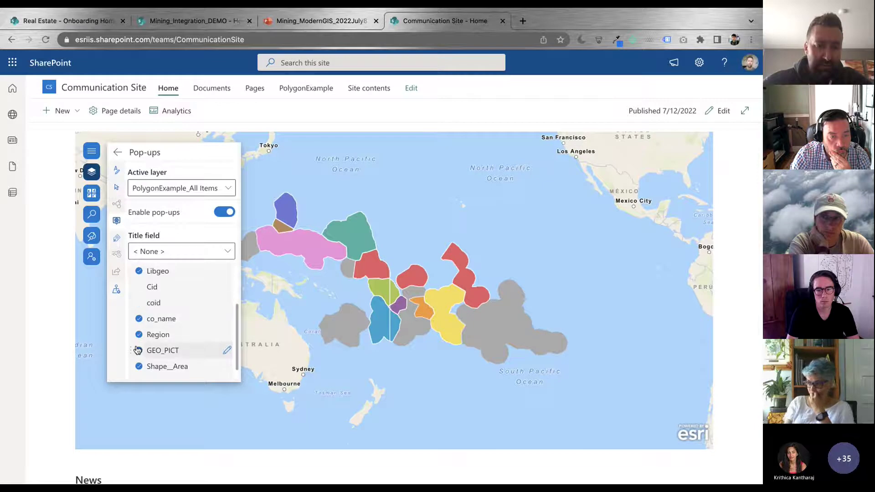
{"action": "left_click", "coordinate": [138, 368]}
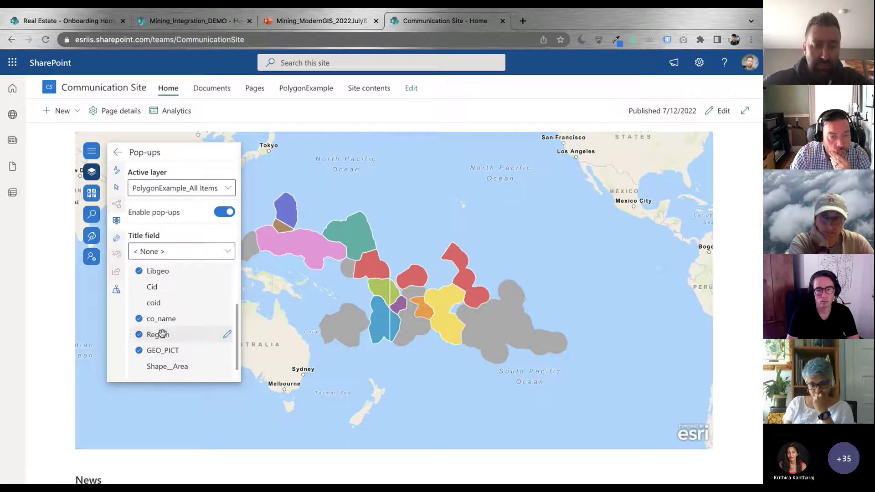
{"action": "scroll", "coordinate": [162, 334], "scroll_direction": "down", "scroll_amount": 1}
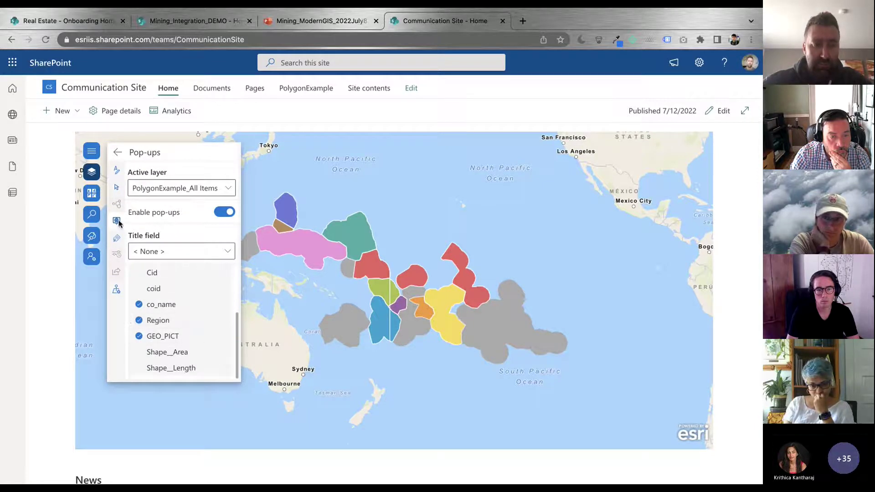
Exclude co_name, Title and Libgeo from the PolygonExample pop-up fields and use Libgeo as the pop-up title, checking on the Marshall Islands polygon.
{"action": "left_click", "coordinate": [350, 241]}
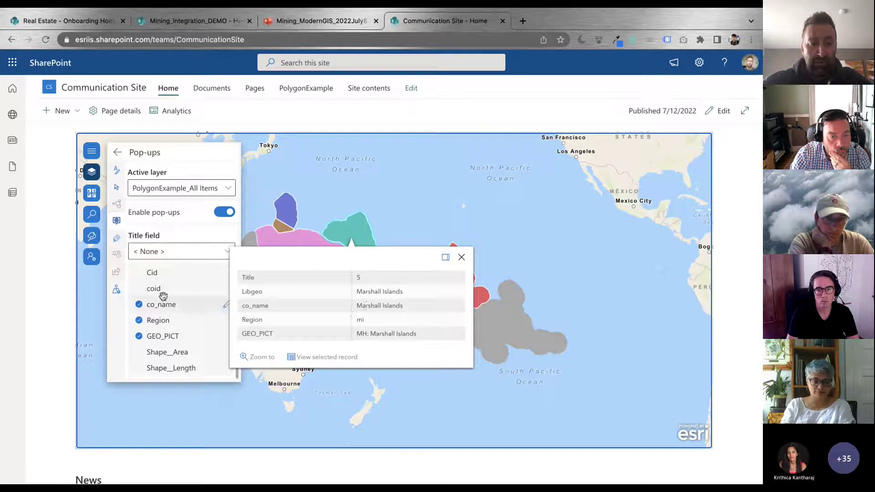
{"action": "left_click", "coordinate": [139, 305]}
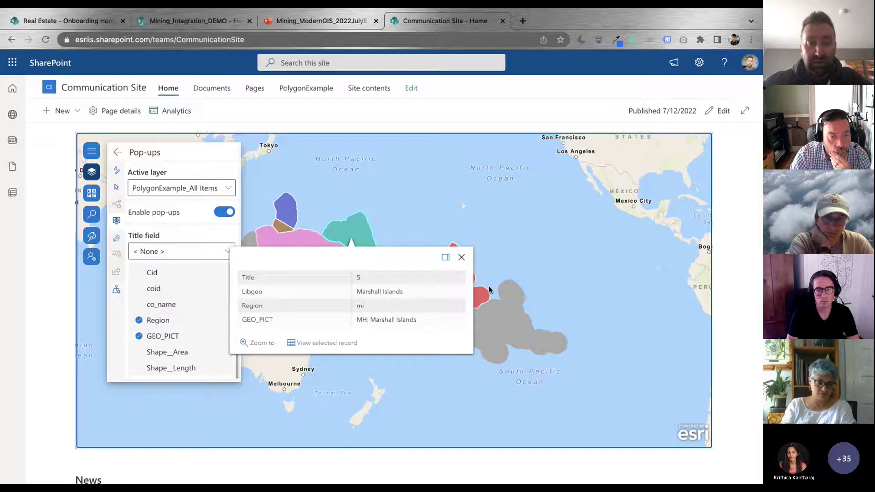
{"action": "scroll", "coordinate": [177, 298], "scroll_direction": "up", "scroll_amount": 3}
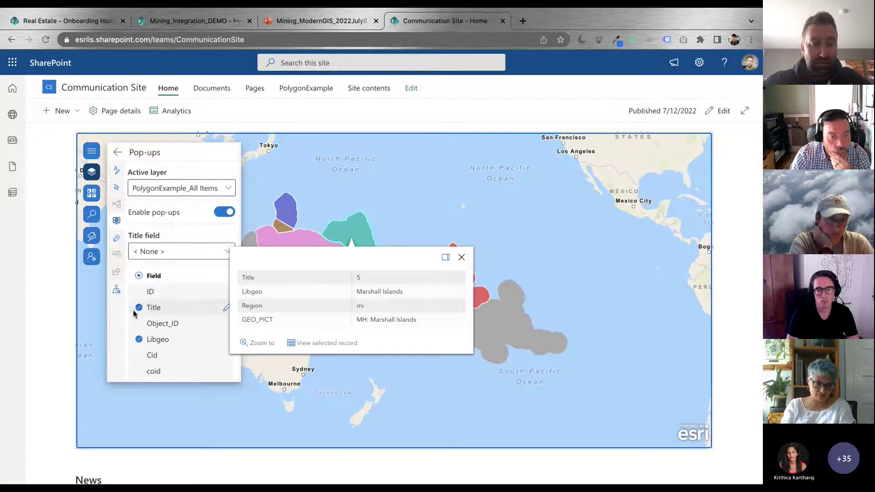
{"action": "left_click", "coordinate": [138, 311]}
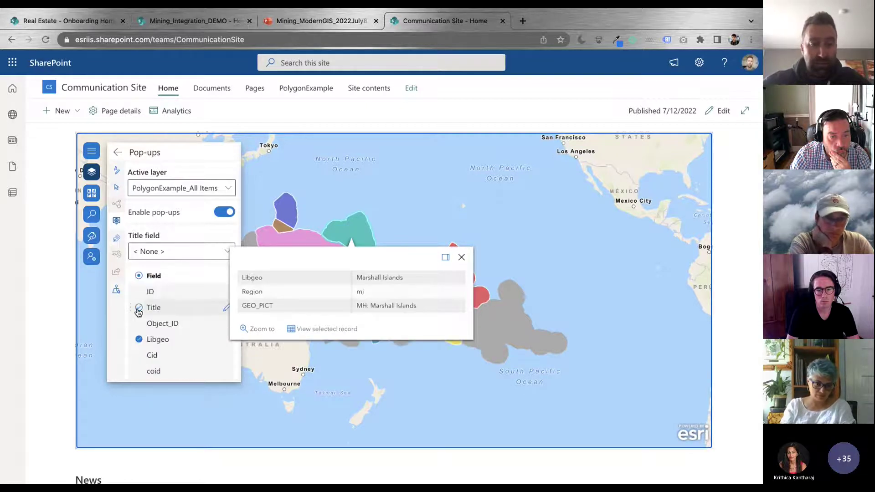
{"action": "left_click", "coordinate": [187, 254]}
{"action": "left_click", "coordinate": [170, 344]}
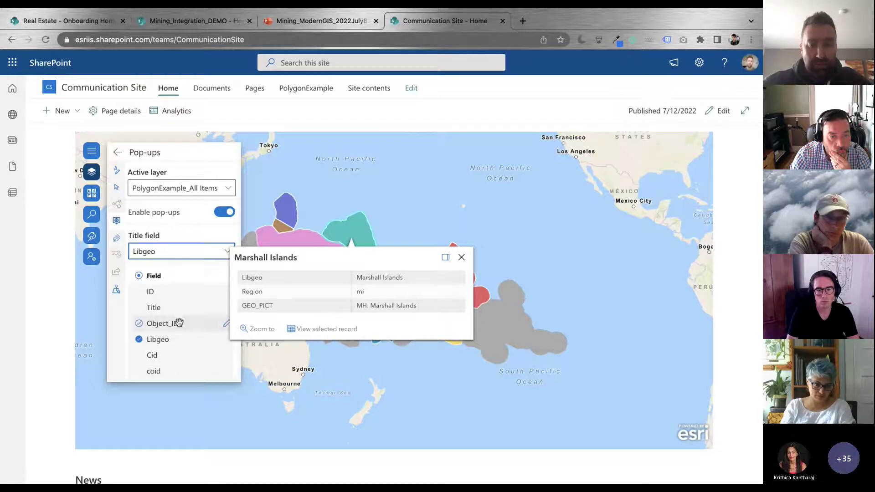
{"action": "left_click", "coordinate": [139, 339]}
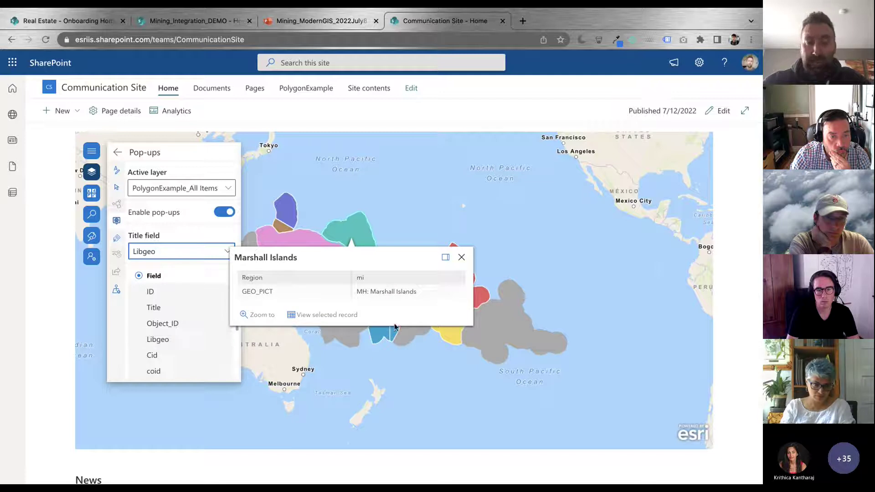
{"action": "left_click", "coordinate": [461, 257]}
Try labelling the PolygonExample polygons by ID with a halo of size 2, and turn the labels off again.
{"action": "left_click", "coordinate": [117, 252]}
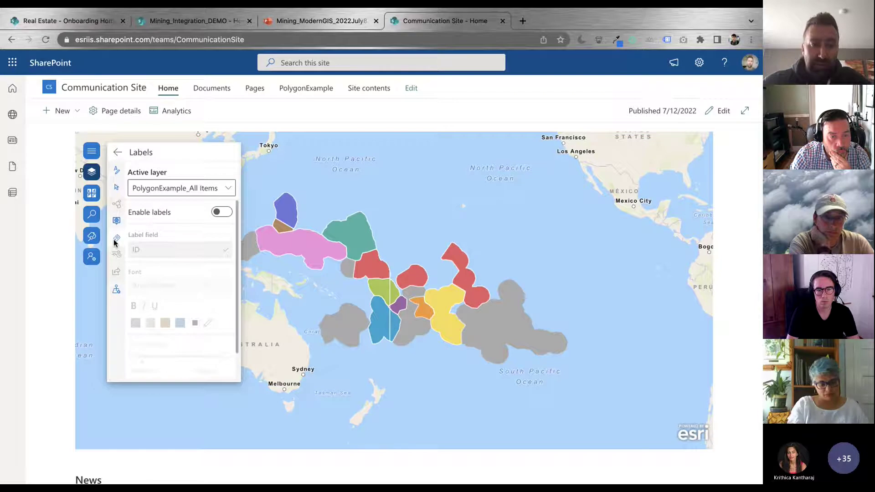
{"action": "left_click", "coordinate": [216, 213]}
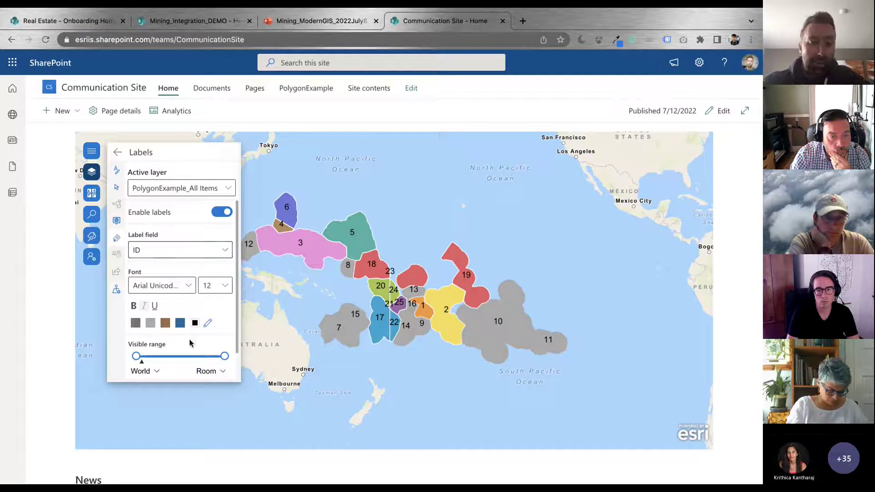
{"action": "scroll", "coordinate": [191, 345], "scroll_direction": "down", "scroll_amount": 1}
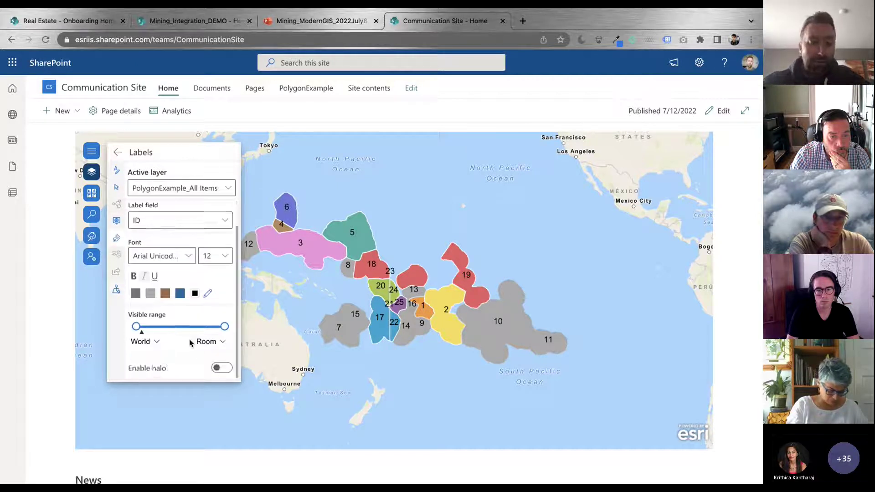
{"action": "left_click", "coordinate": [225, 368]}
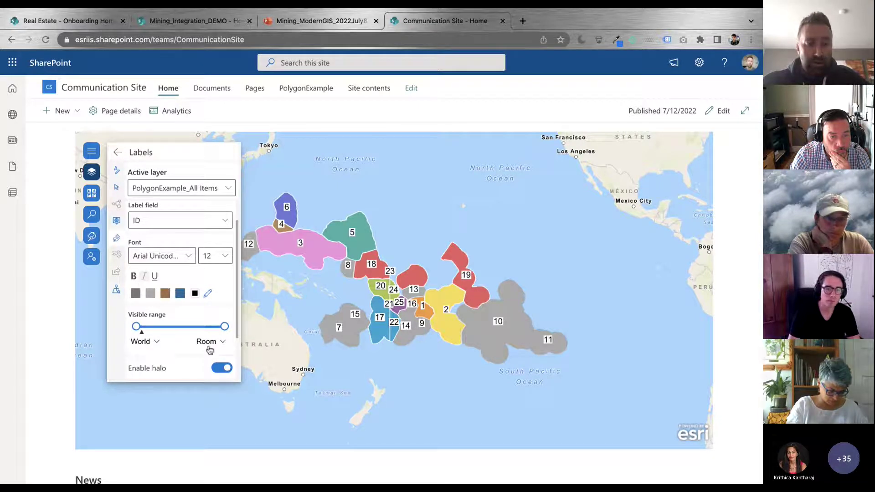
{"action": "scroll", "coordinate": [210, 349], "scroll_direction": "down", "scroll_amount": 2}
{"action": "left_click", "coordinate": [230, 338]}
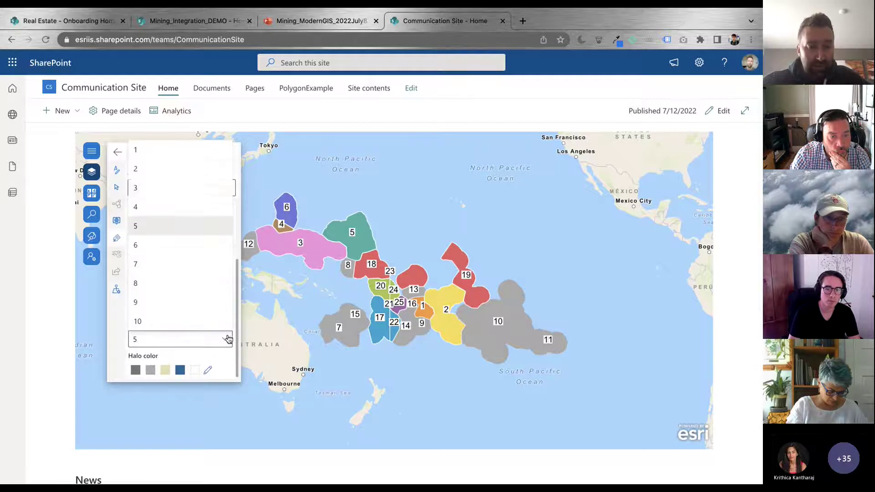
{"action": "left_click", "coordinate": [179, 169]}
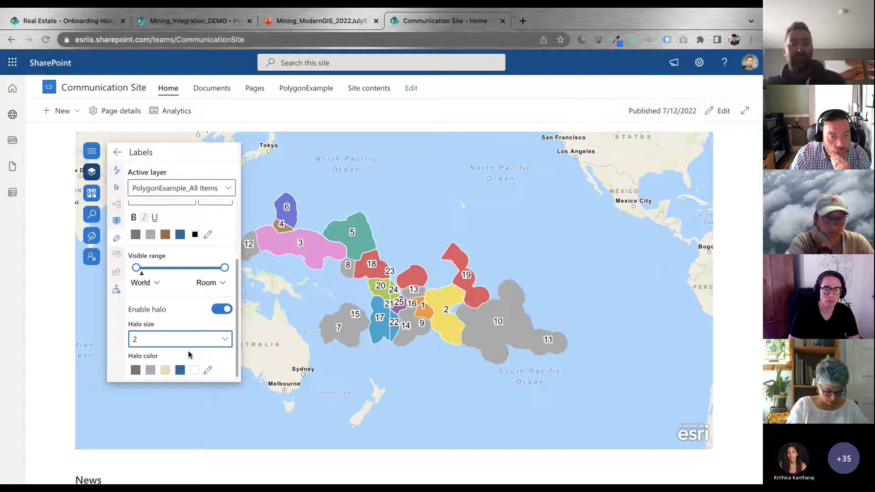
{"action": "scroll", "coordinate": [183, 273], "scroll_direction": "up", "scroll_amount": 2}
{"action": "left_click", "coordinate": [219, 214]}
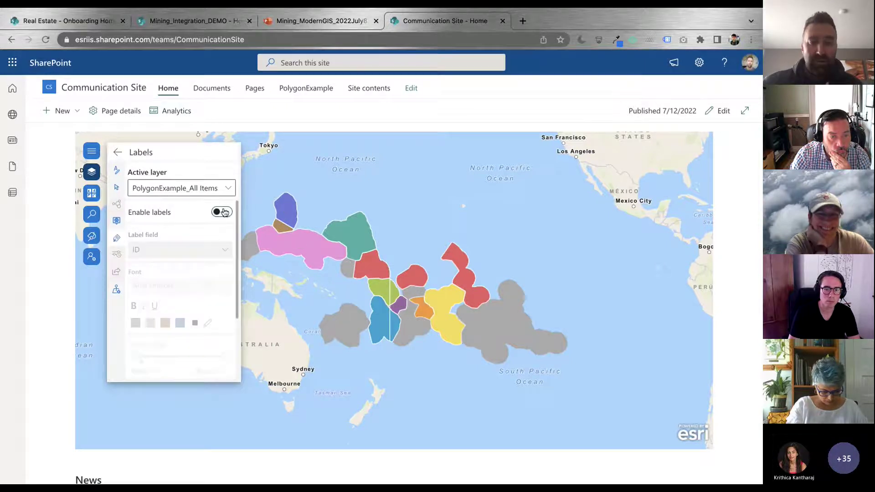
Close the layer settings and view the pop-up of the Micronesia polygon on the map.
{"action": "left_click", "coordinate": [118, 153]}
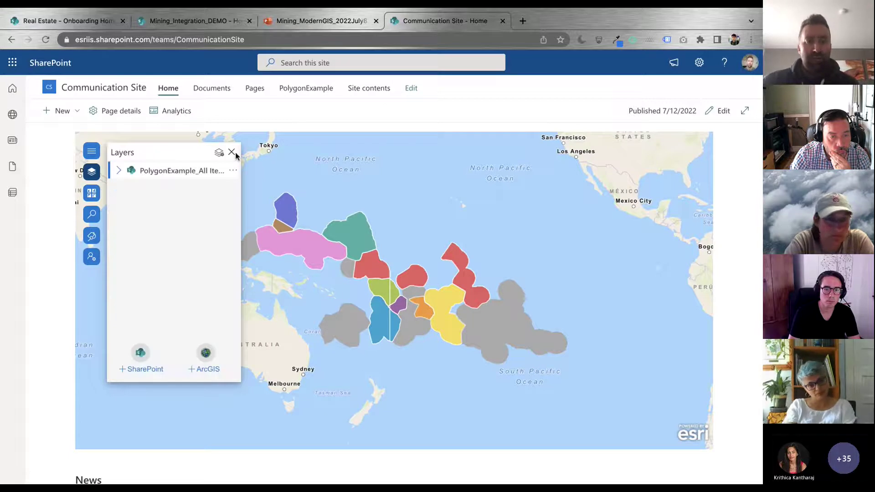
{"action": "left_click", "coordinate": [232, 152]}
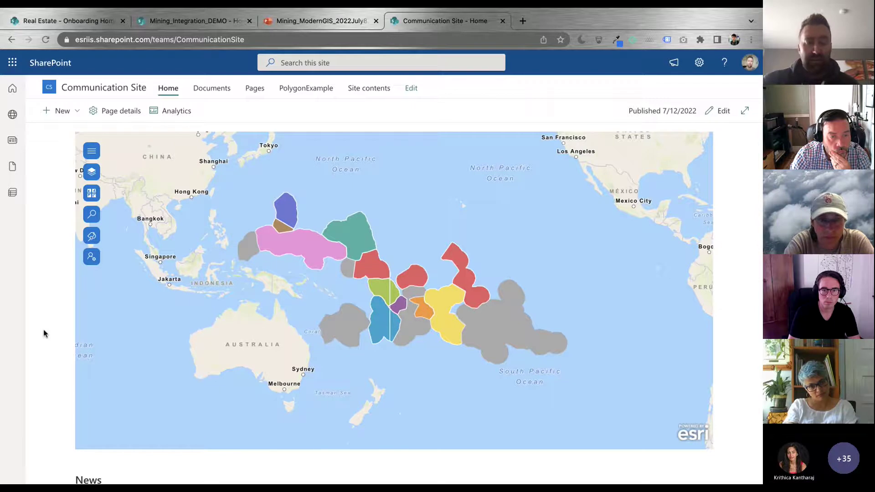
{"action": "scroll", "coordinate": [44, 333], "scroll_direction": "up", "scroll_amount": 1}
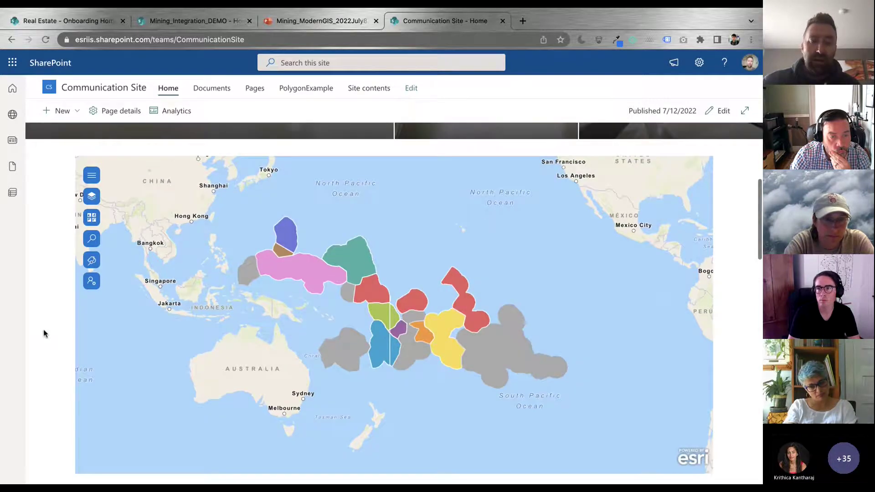
{"action": "left_click", "coordinate": [304, 261]}
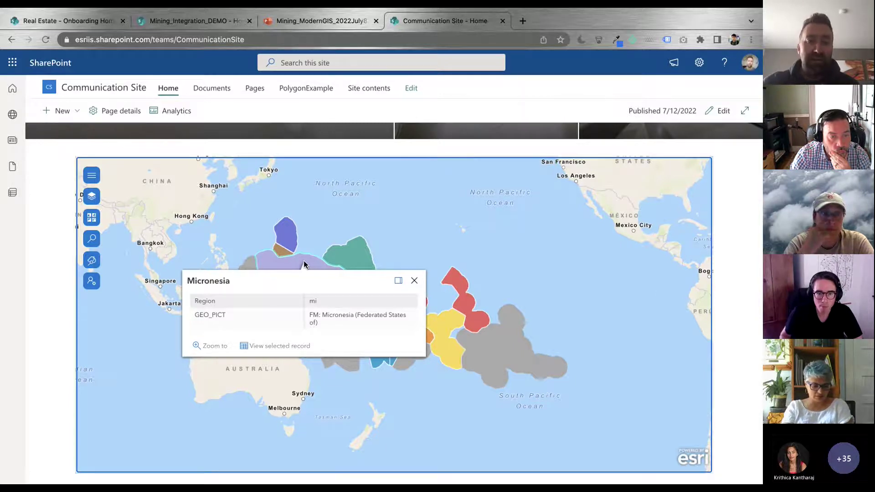
{"action": "left_click", "coordinate": [414, 280]}
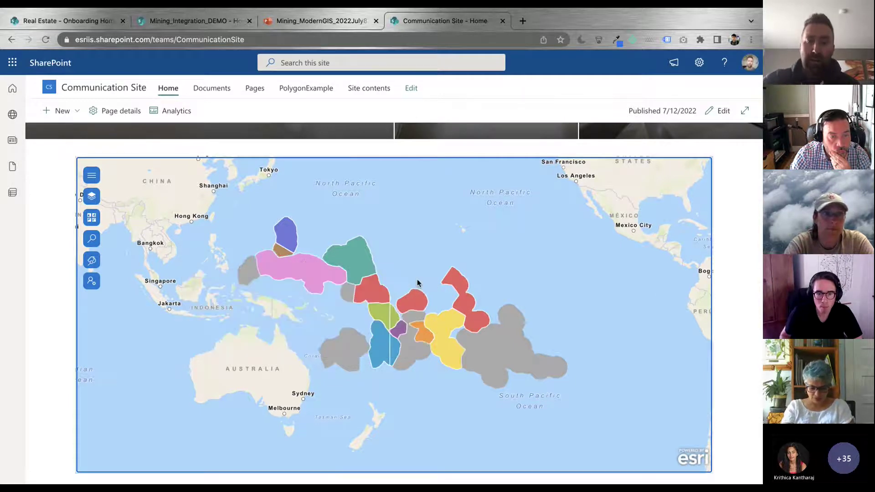
{"action": "scroll", "coordinate": [734, 310], "scroll_direction": "down", "scroll_amount": 4}
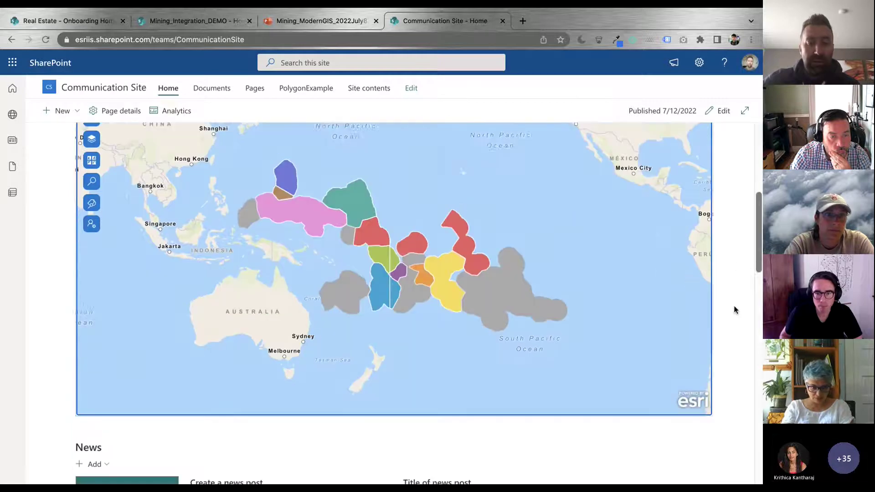
{"action": "scroll", "coordinate": [735, 310], "scroll_direction": "up", "scroll_amount": 2}
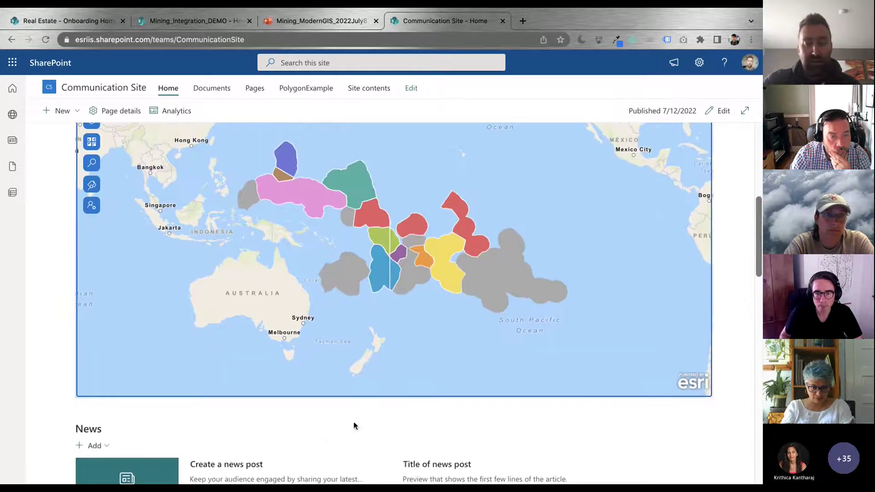
{"action": "left_click", "coordinate": [385, 405]}
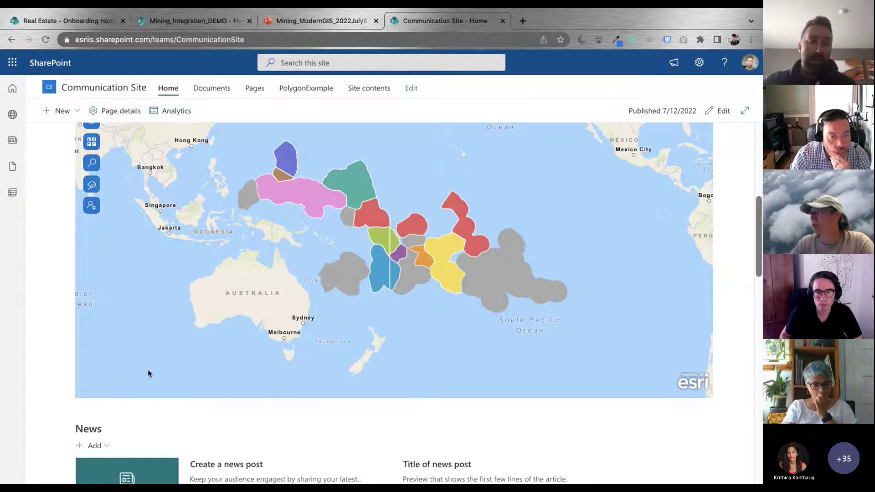
{"action": "scroll", "coordinate": [66, 262], "scroll_direction": "up", "scroll_amount": 7}
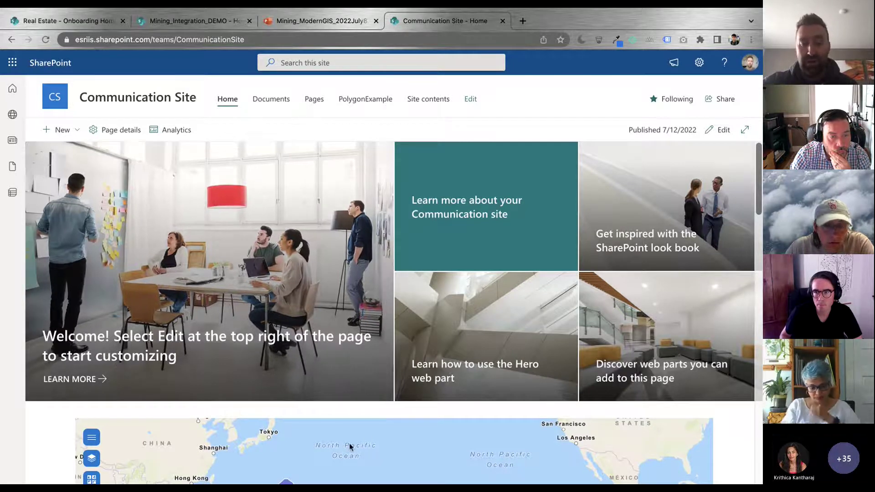
Switch to Microsoft Teams and bring up the window of the call in progress.
{"action": "key", "text": "ctrl+Left"}
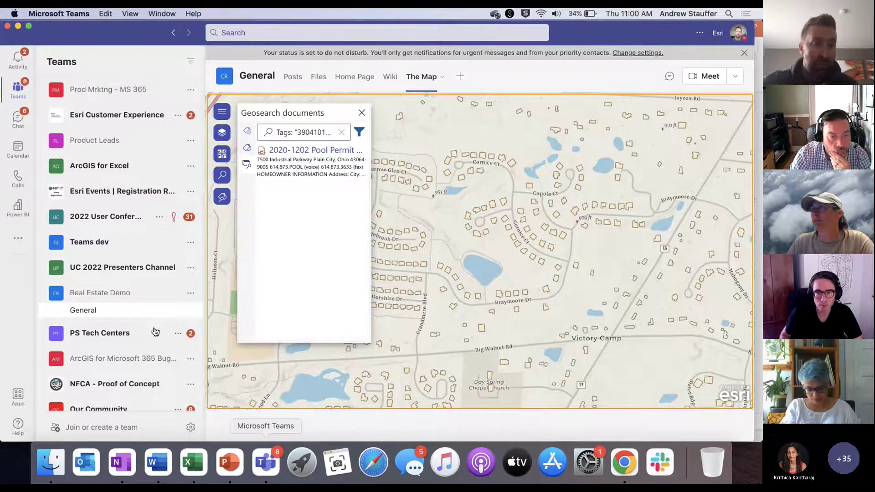
{"action": "right_click", "coordinate": [263, 467]}
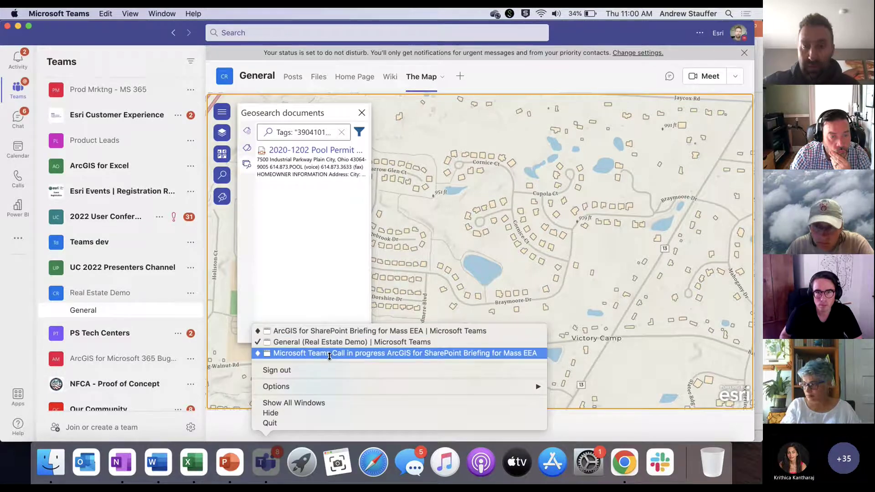
{"action": "left_click", "coordinate": [327, 353]}
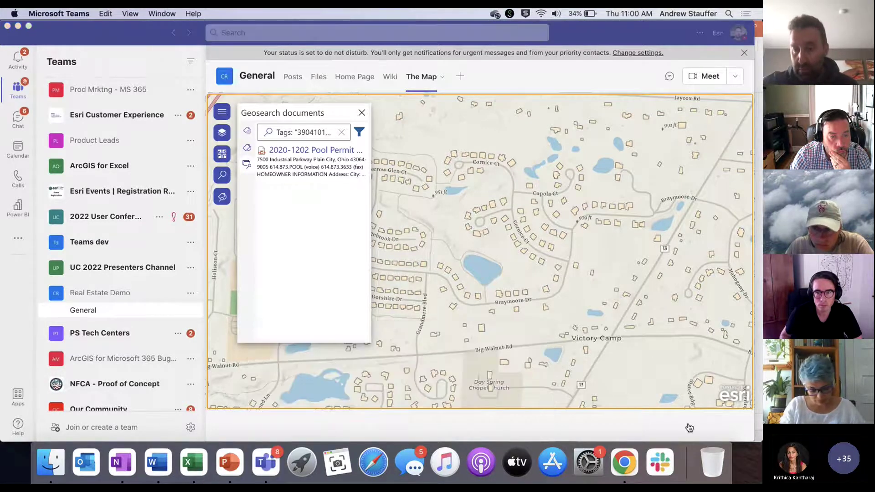
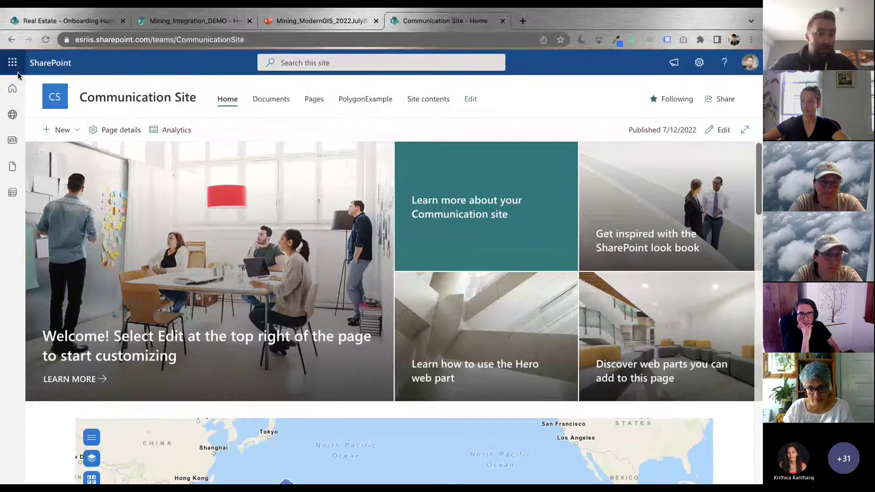
Create a SharePoint communication site named MassDemo and dismiss the offer to design it from a template.
{"action": "left_click", "coordinate": [14, 93]}
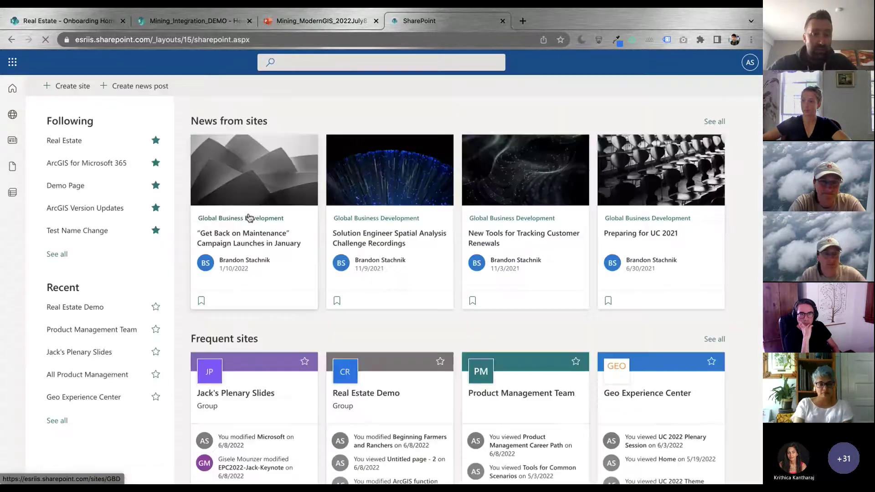
{"action": "left_click", "coordinate": [65, 88]}
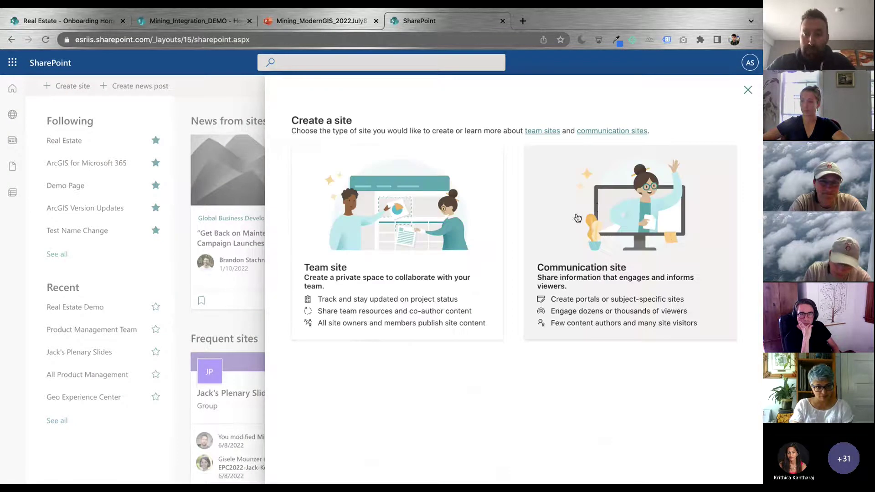
{"action": "left_click", "coordinate": [578, 280]}
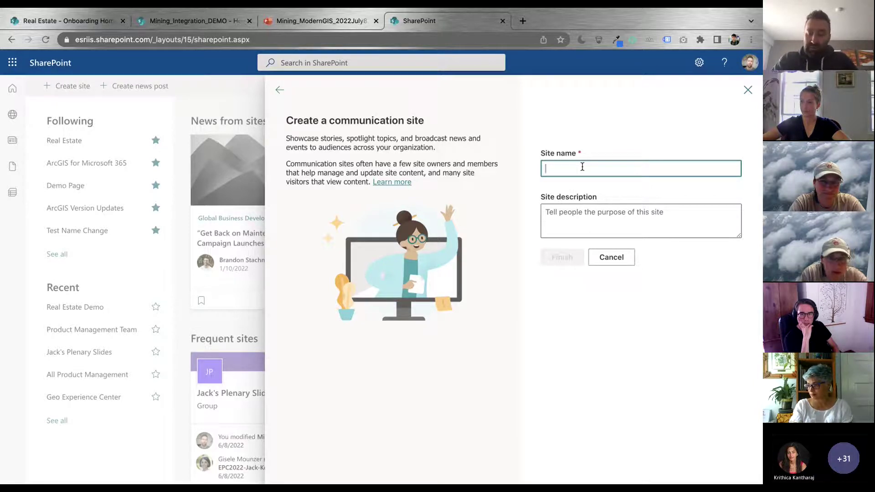
{"action": "type", "text": "MassDemo"}
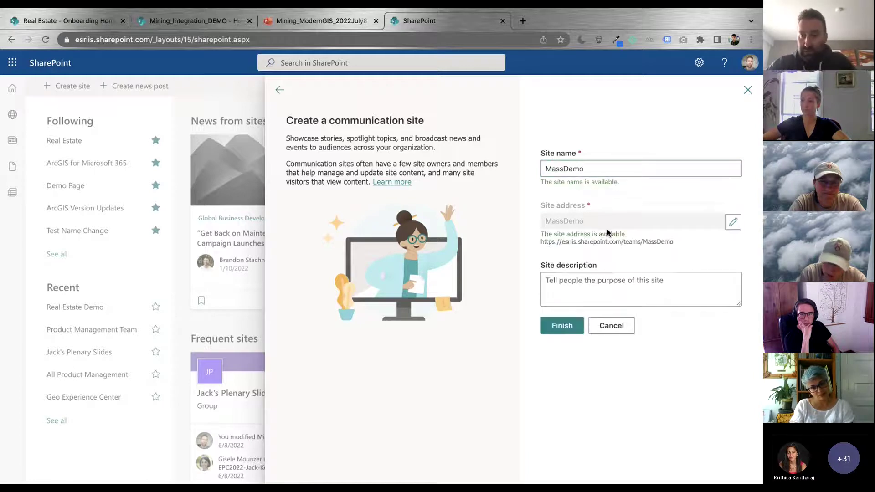
{"action": "left_click", "coordinate": [567, 330]}
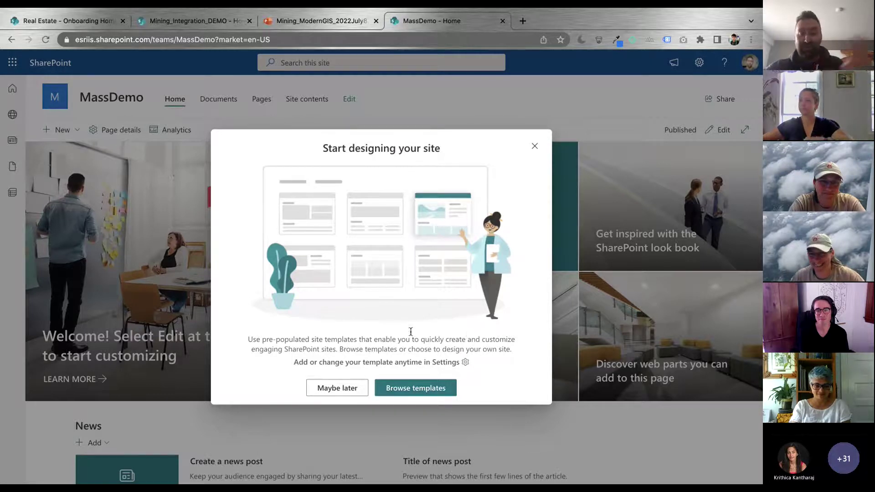
{"action": "left_click", "coordinate": [535, 147]}
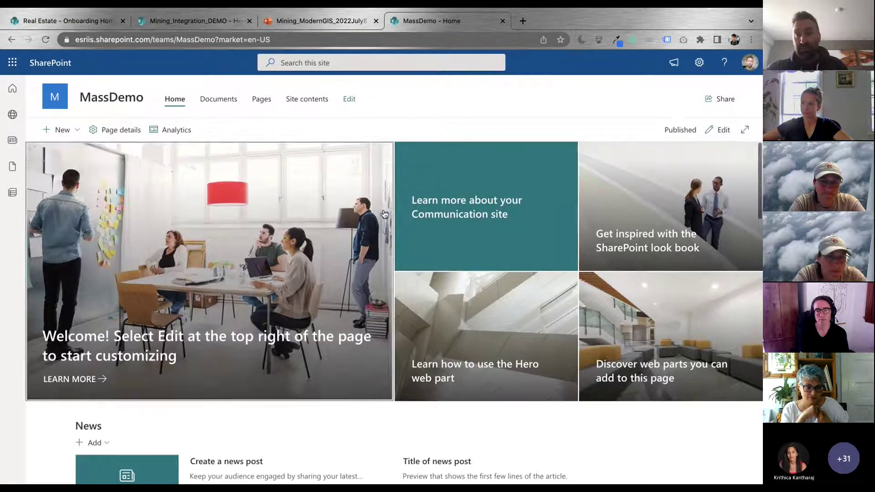
Put the MassDemo home page in edit mode and add a one-column section between the hero and News.
{"action": "left_click", "coordinate": [719, 129]}
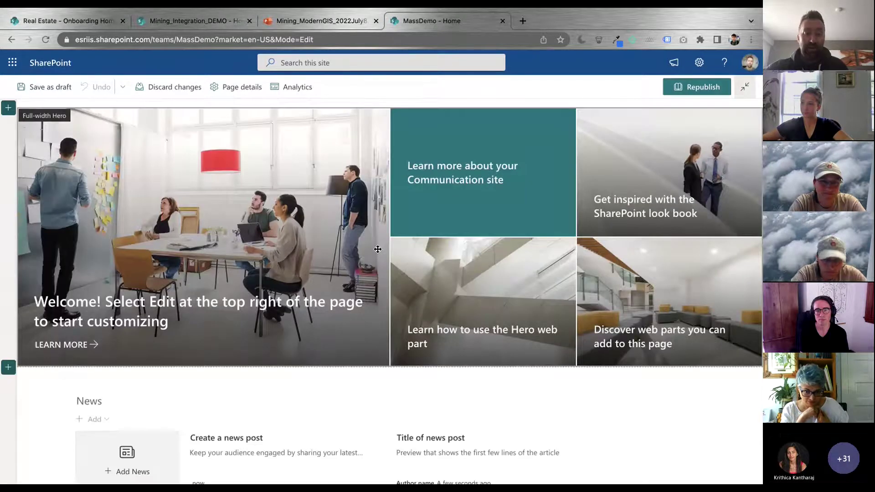
{"action": "scroll", "coordinate": [380, 253], "scroll_direction": "down", "scroll_amount": 3}
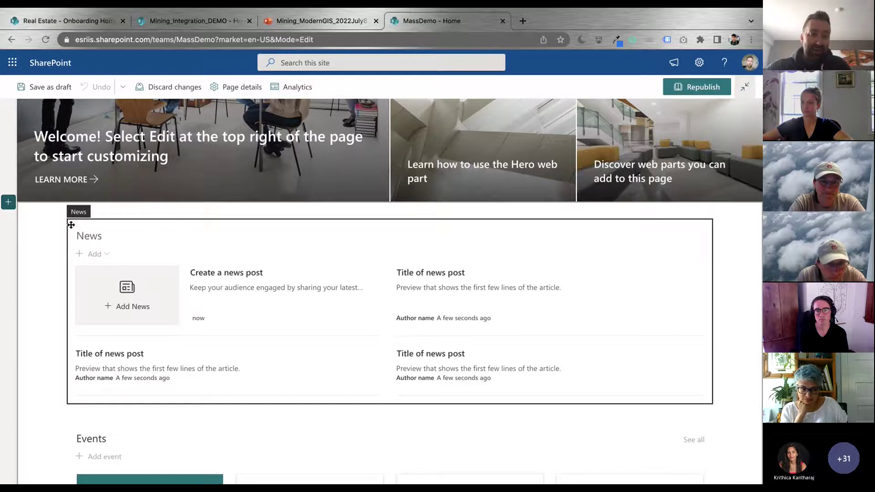
{"action": "left_click_drag", "start_coordinate": [70, 225], "coordinate": [56, 243]}
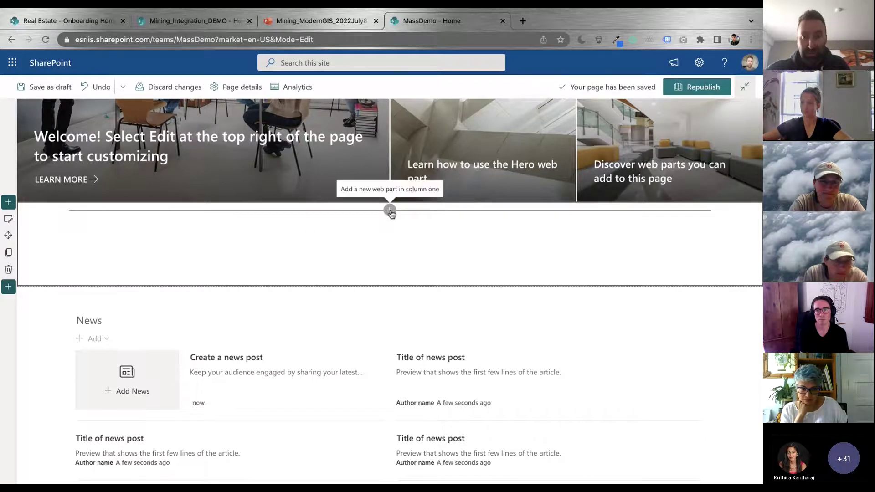
Look through the apps that can be added to the MassDemo site, filtering by own organization and by SharePoint Store.
{"action": "left_click", "coordinate": [390, 211]}
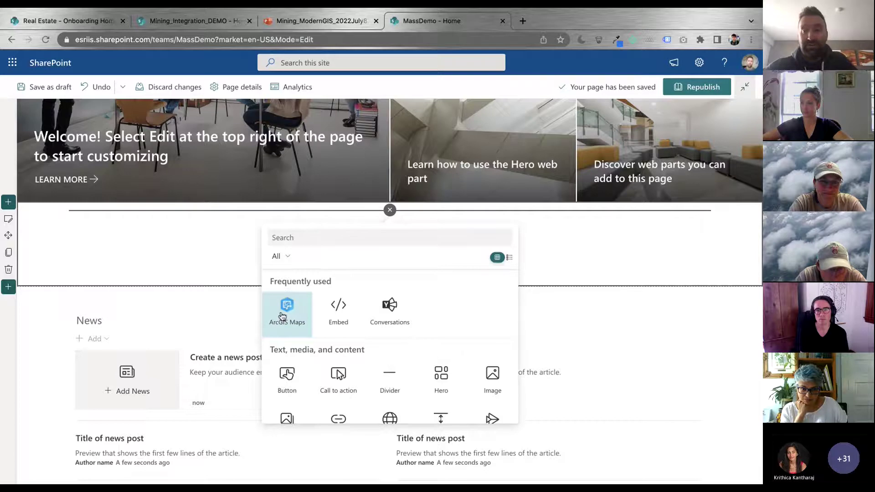
{"action": "left_click", "coordinate": [604, 266]}
{"action": "left_click", "coordinate": [699, 62]}
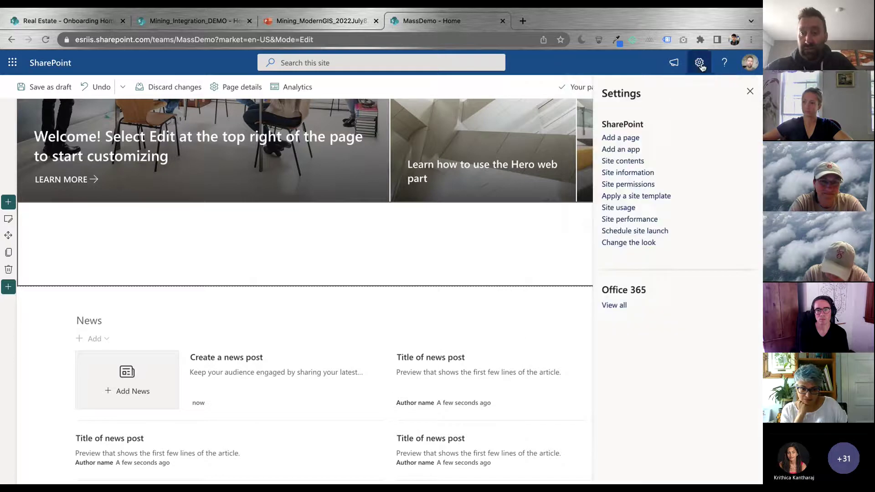
{"action": "left_click", "coordinate": [632, 149]}
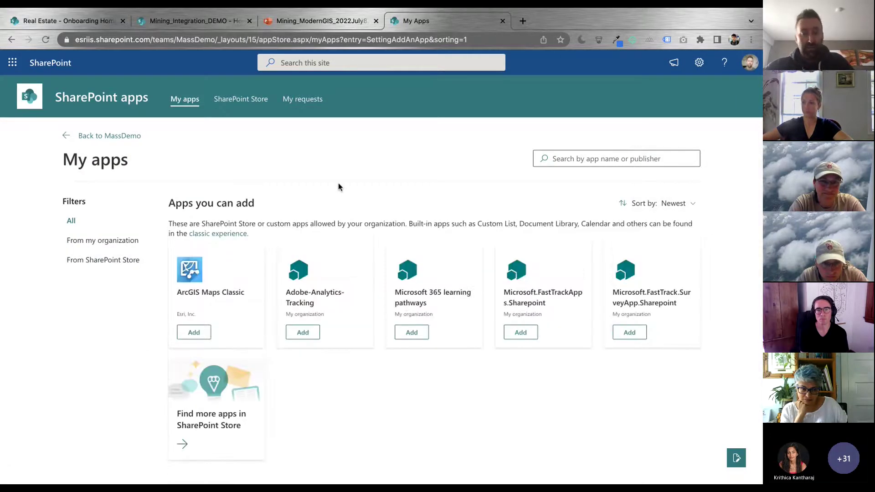
{"action": "scroll", "coordinate": [338, 187], "scroll_direction": "down", "scroll_amount": 1}
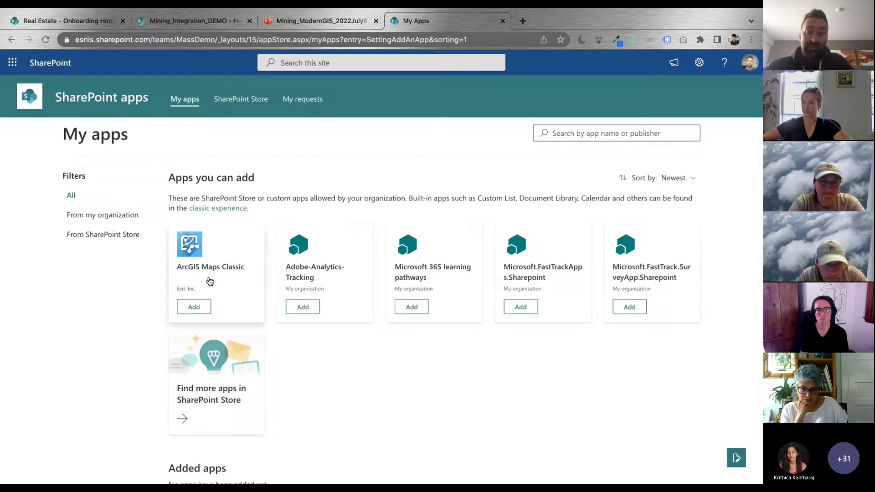
{"action": "scroll", "coordinate": [209, 280], "scroll_direction": "down", "scroll_amount": 1}
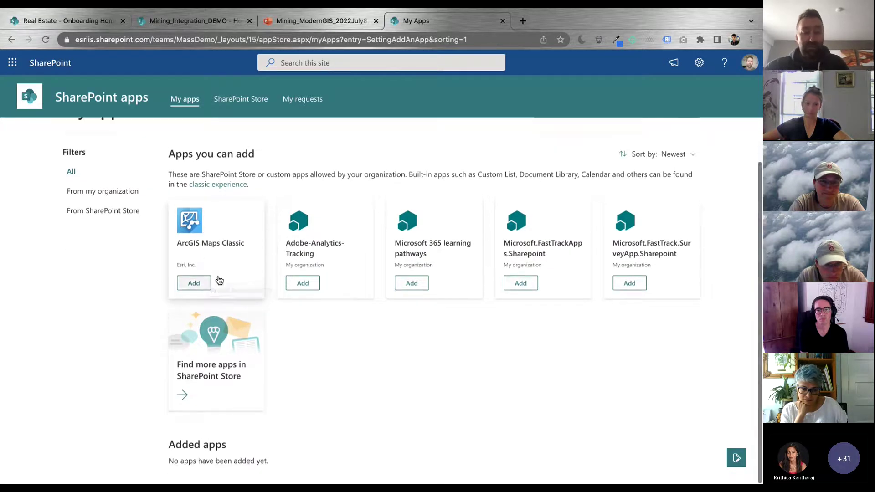
{"action": "scroll", "coordinate": [415, 367], "scroll_direction": "up", "scroll_amount": 2}
{"action": "left_click", "coordinate": [121, 246]}
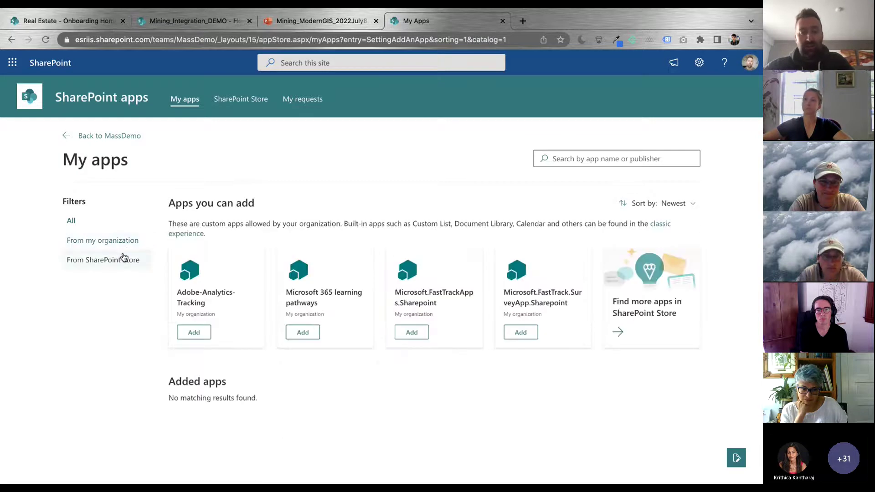
{"action": "left_click", "coordinate": [123, 265]}
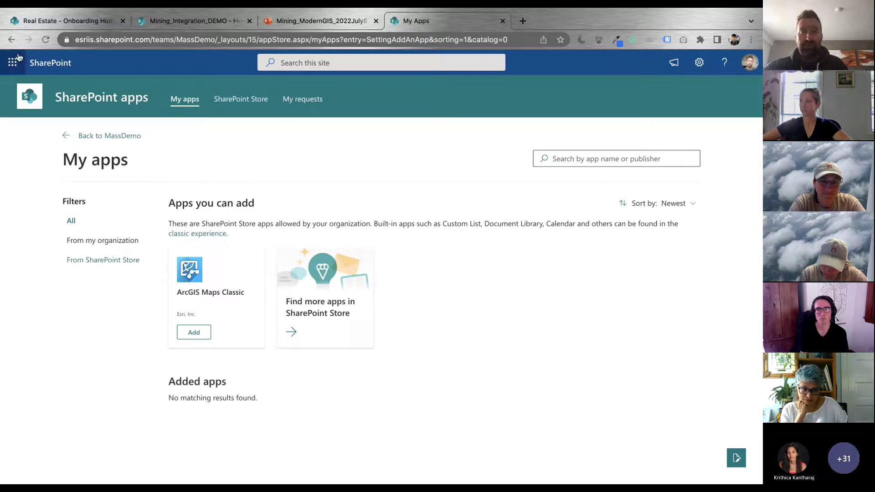
Leave the SharePoint apps page and return to the MassDemo home page.
{"action": "left_click", "coordinate": [10, 40]}
{"action": "left_click", "coordinate": [10, 40]}
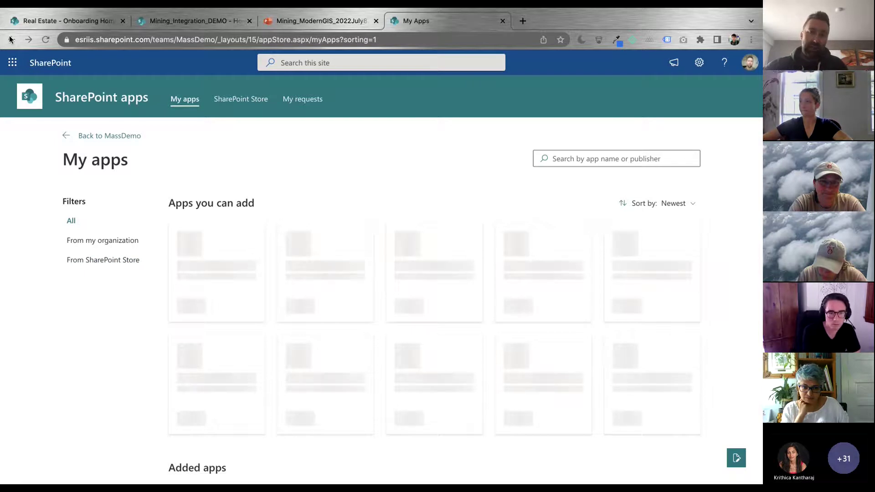
{"action": "left_click", "coordinate": [10, 40]}
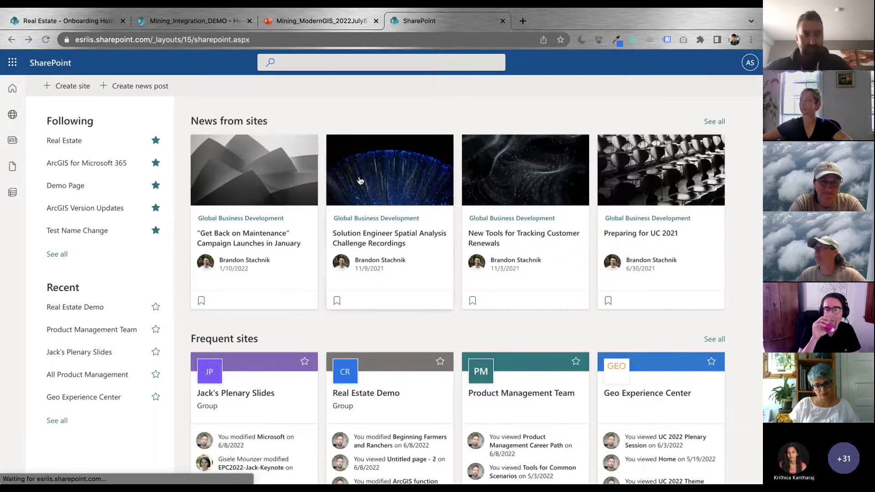
{"action": "left_click", "coordinate": [33, 42]}
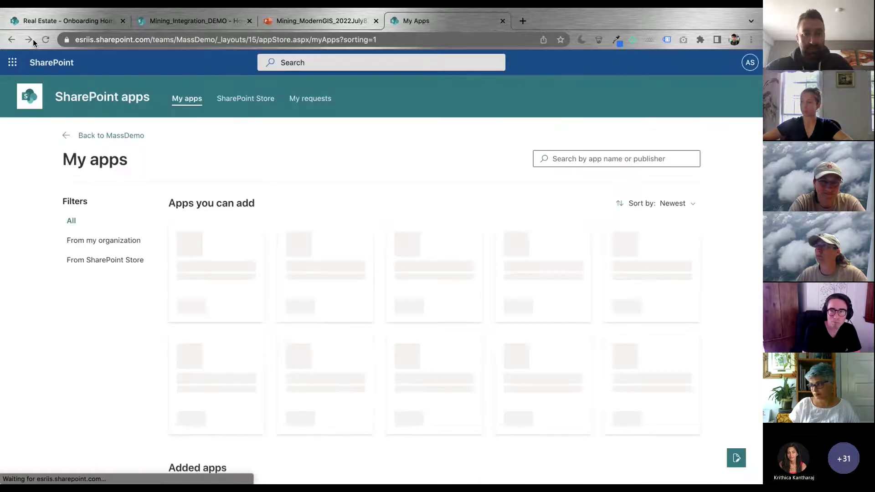
{"action": "left_click", "coordinate": [114, 135]}
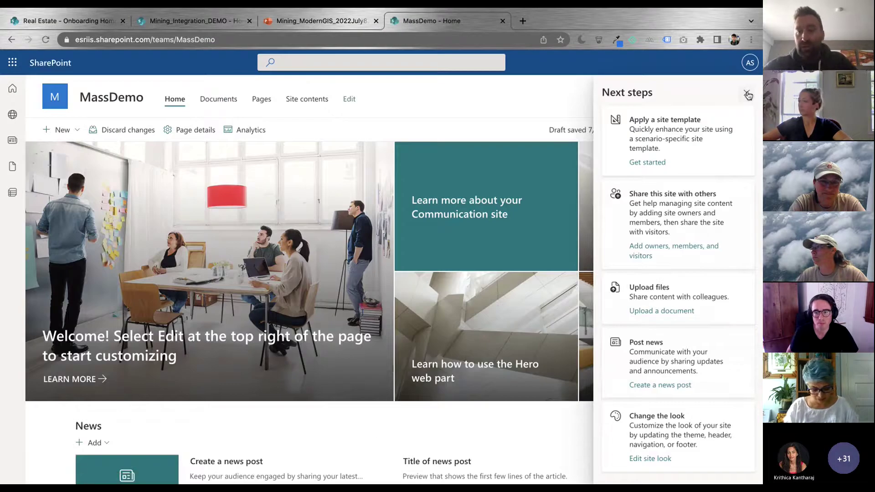
Dismiss the Next steps suggestions and put the MassDemo home page back in edit mode.
{"action": "left_click", "coordinate": [747, 93]}
{"action": "scroll", "coordinate": [272, 438], "scroll_direction": "down", "scroll_amount": 5}
{"action": "scroll", "coordinate": [273, 438], "scroll_direction": "up", "scroll_amount": 3}
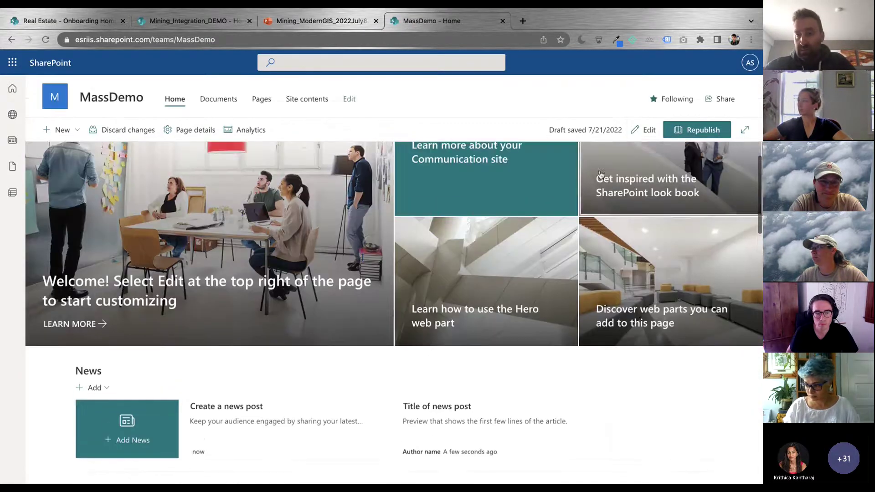
{"action": "left_click", "coordinate": [644, 130]}
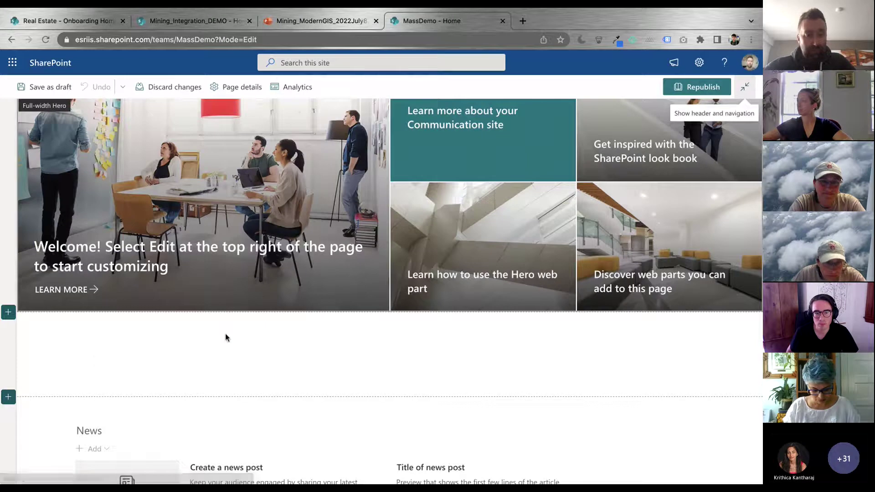
Browse the available web parts and add ArcGIS Maps to the empty section between the hero and News.
{"action": "left_click", "coordinate": [389, 321]}
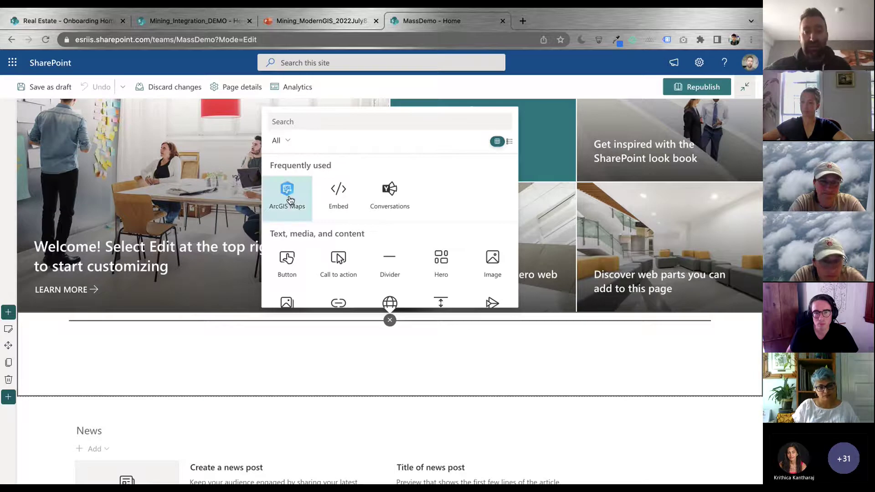
{"action": "scroll", "coordinate": [340, 258], "scroll_direction": "down", "scroll_amount": 1}
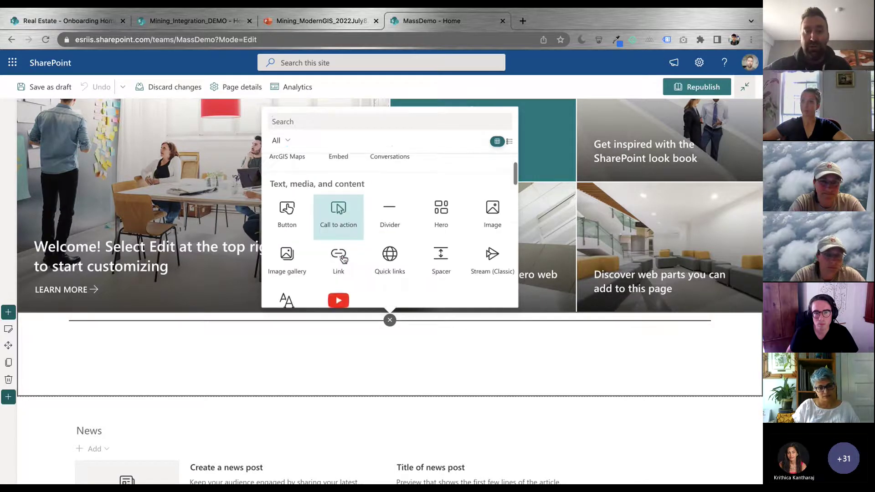
{"action": "scroll", "coordinate": [343, 259], "scroll_direction": "down", "scroll_amount": 1}
{"action": "scroll", "coordinate": [344, 259], "scroll_direction": "down", "scroll_amount": 5}
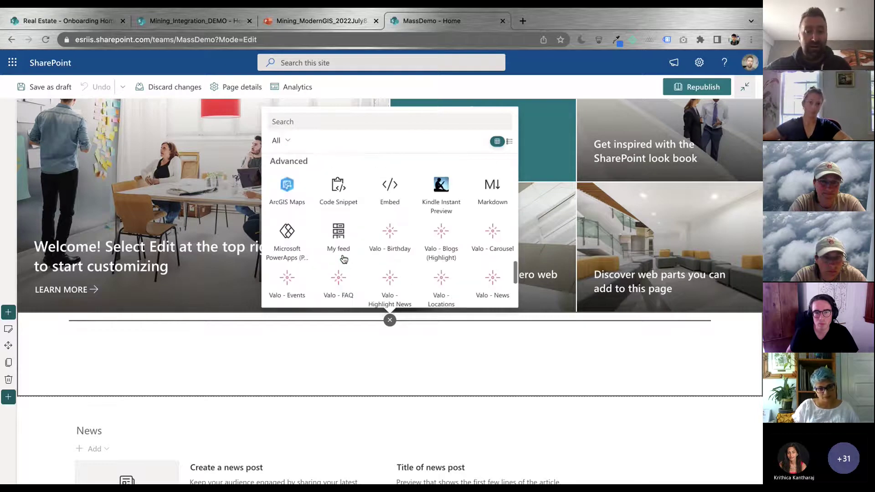
{"action": "scroll", "coordinate": [344, 259], "scroll_direction": "up", "scroll_amount": 1}
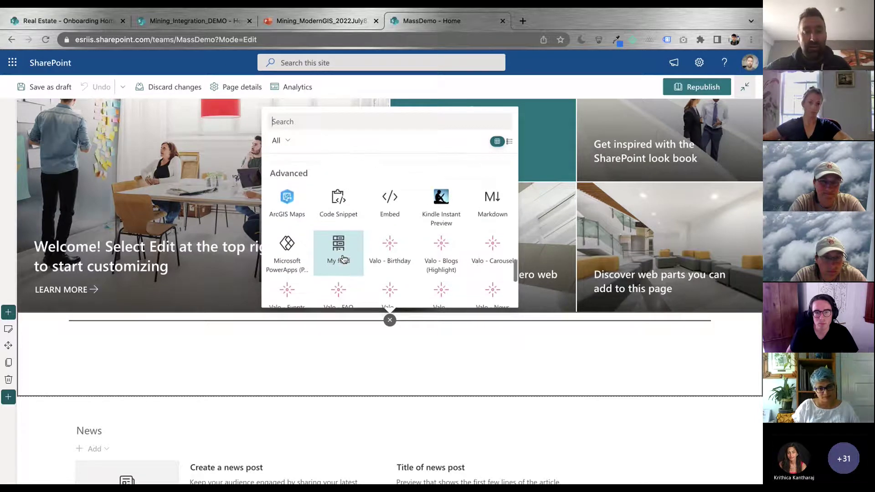
{"action": "left_click", "coordinate": [288, 204]}
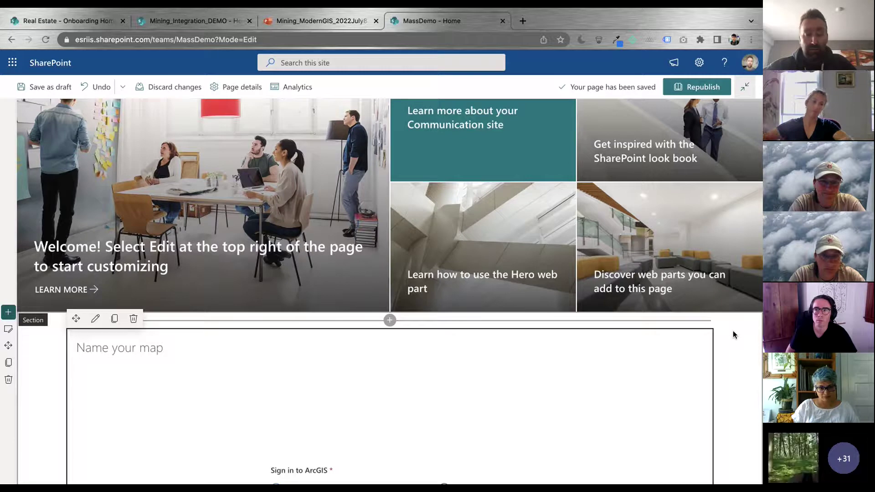
Show the ArcGIS Enterprise sign-in option, switch back to ArcGIS Online, and continue with public content only.
{"action": "scroll", "coordinate": [733, 334], "scroll_direction": "down", "scroll_amount": 4}
{"action": "scroll", "coordinate": [733, 335], "scroll_direction": "down", "scroll_amount": 2}
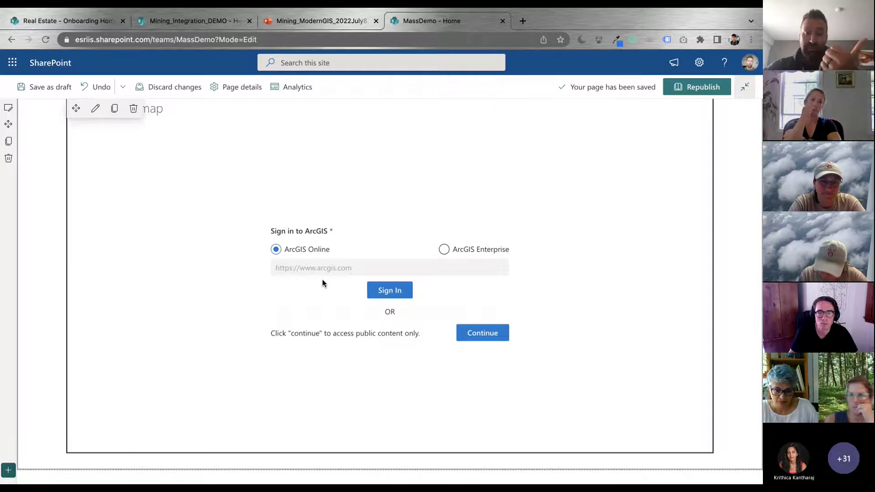
{"action": "left_click", "coordinate": [444, 249]}
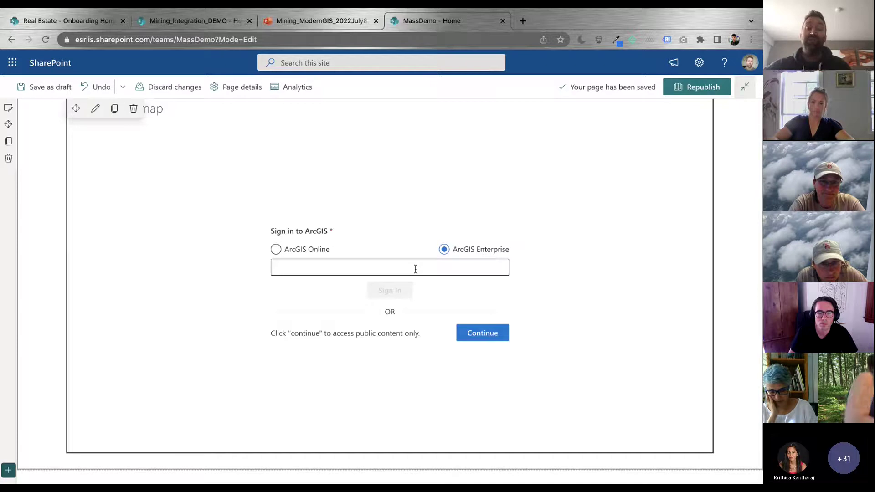
{"action": "left_click", "coordinate": [290, 250]}
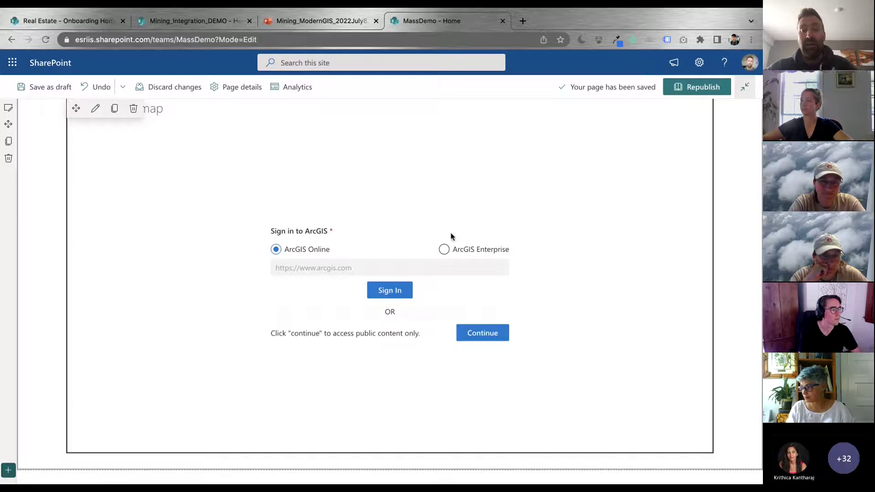
{"action": "left_click", "coordinate": [460, 339]}
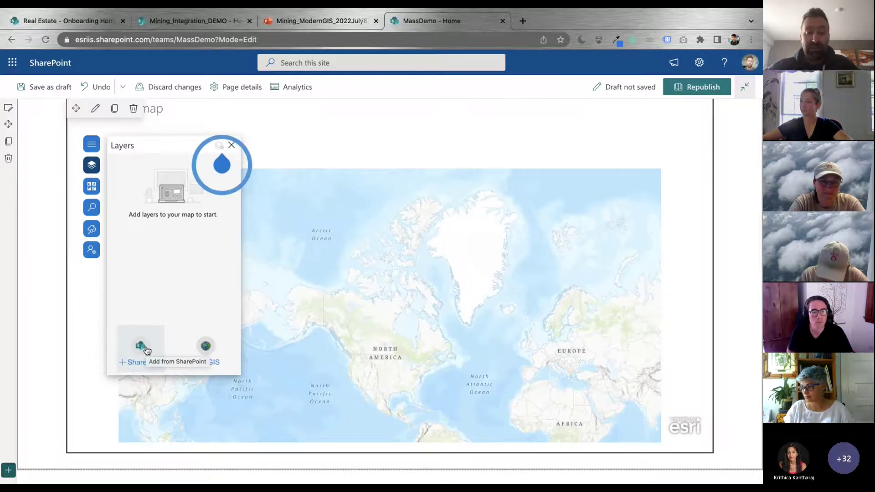
Search public ArcGIS content for Weather, add the USA Weather Watches layer to the map, and close the layer list.
{"action": "left_click", "coordinate": [205, 347]}
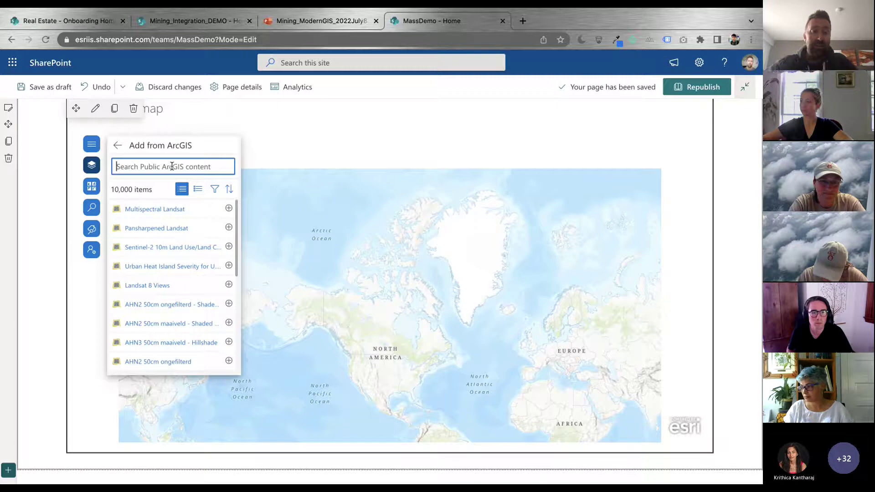
{"action": "type", "text": "We"}
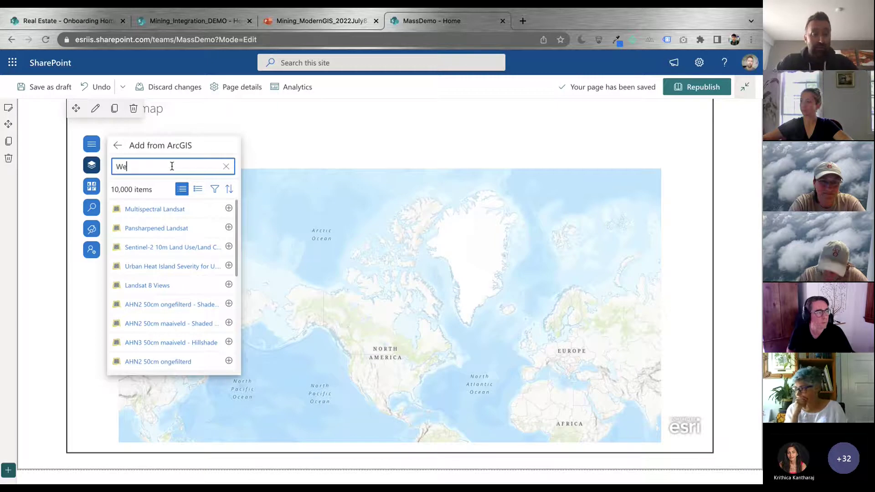
{"action": "type", "text": "ather"}
{"action": "left_click", "coordinate": [229, 209]}
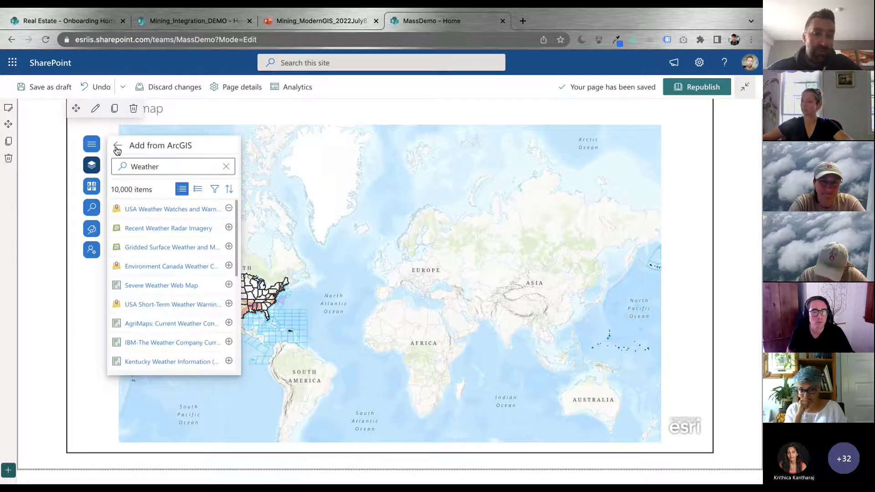
{"action": "left_click", "coordinate": [117, 145]}
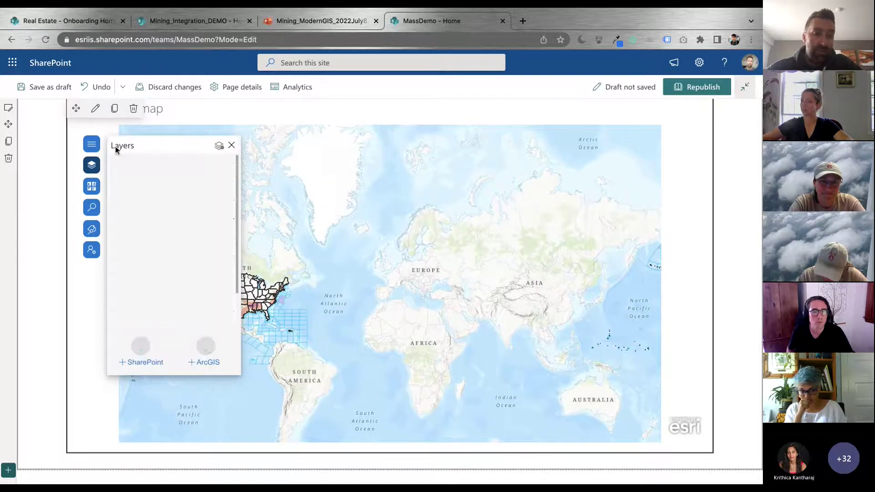
{"action": "left_click", "coordinate": [231, 146]}
Zoom and center the web part's map on the United States, then deselect the web part.
{"action": "scroll", "coordinate": [260, 297], "scroll_direction": "up", "scroll_amount": 4}
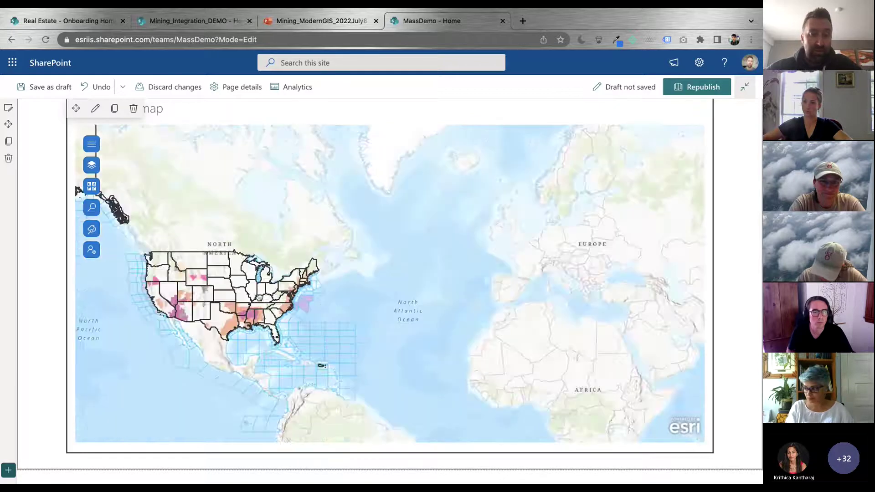
{"action": "left_click_drag", "start_coordinate": [228, 261], "coordinate": [451, 237]}
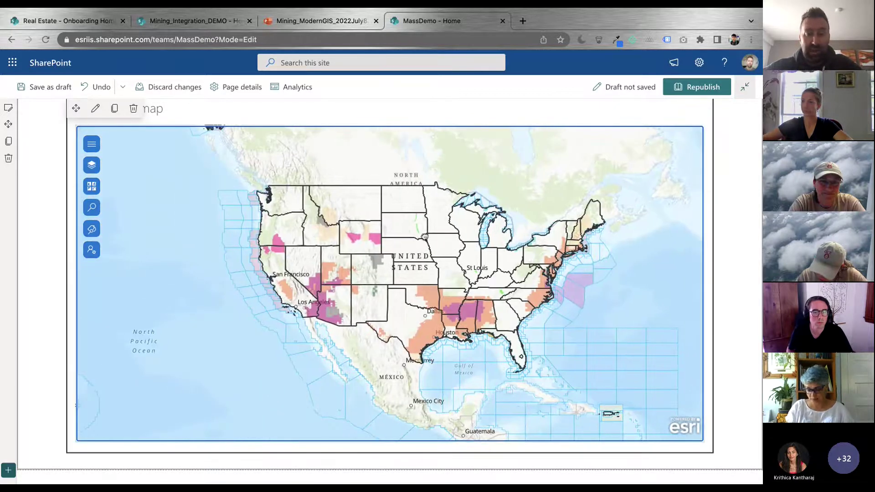
{"action": "scroll", "coordinate": [32, 314], "scroll_direction": "up", "scroll_amount": 1}
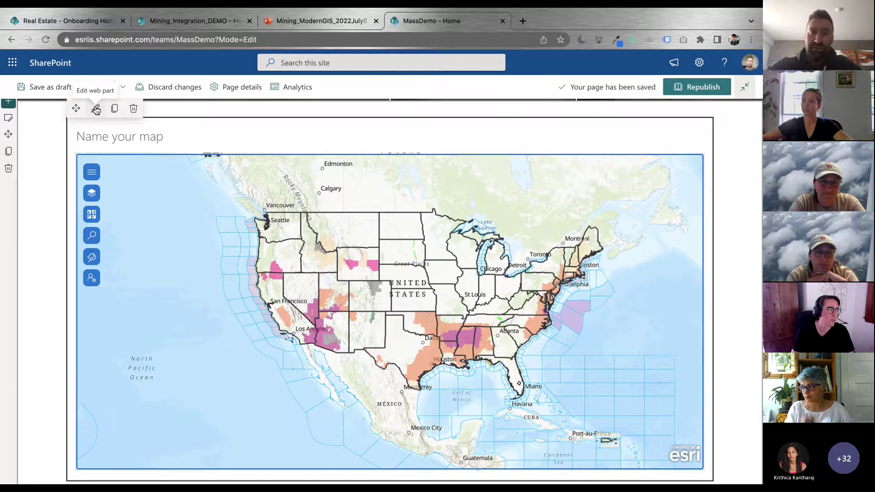
{"action": "left_click", "coordinate": [42, 242]}
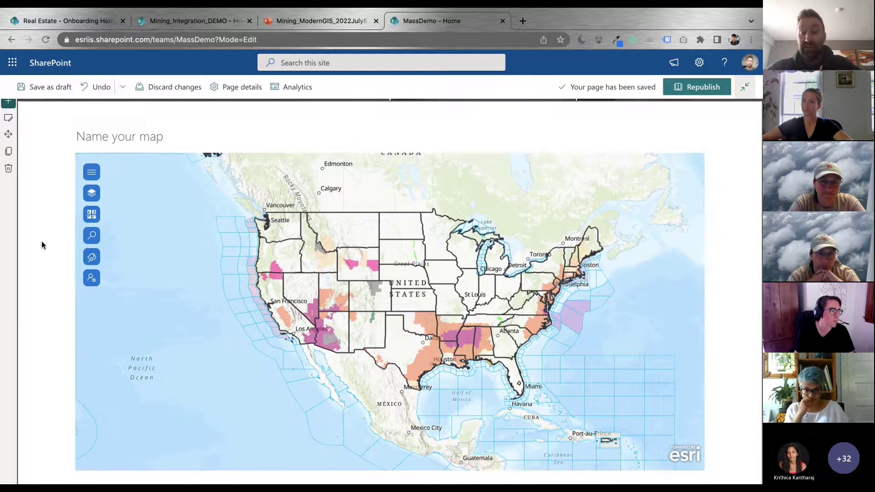